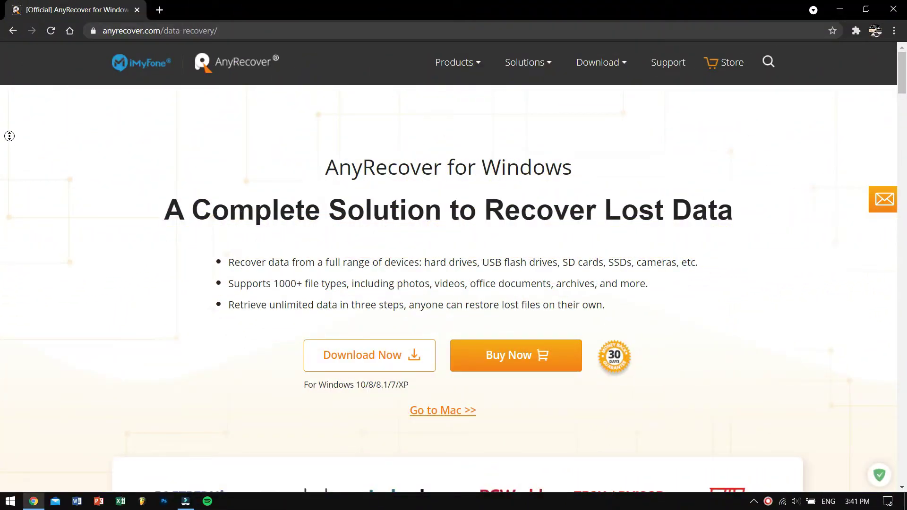
Locate the SDHC (F:) drive in This PC and open it.
scroll(11, 144, "down", 1)
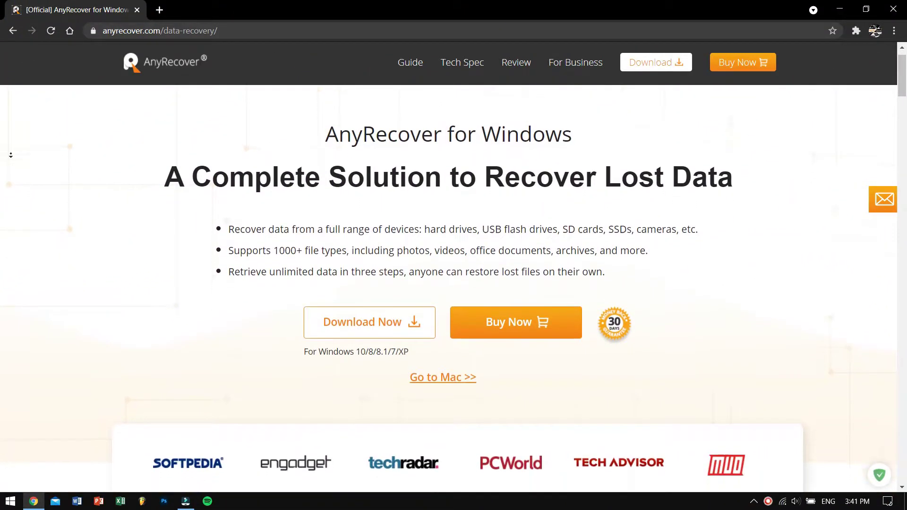
scroll(11, 155, "down", 1)
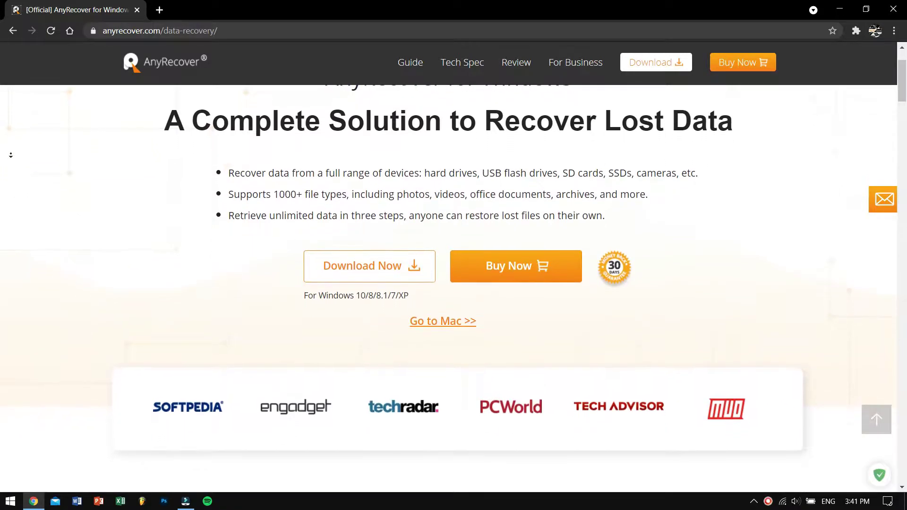
scroll(11, 155, "down", 1)
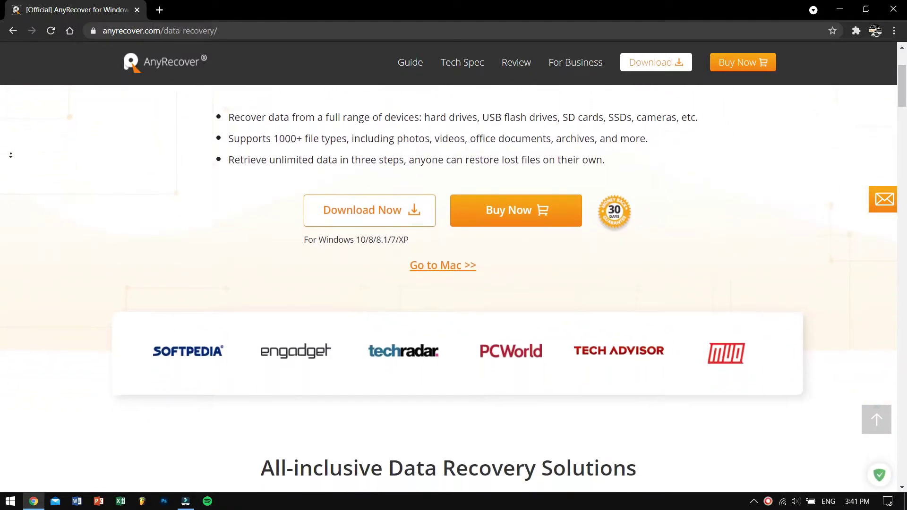
scroll(11, 155, "down", 1)
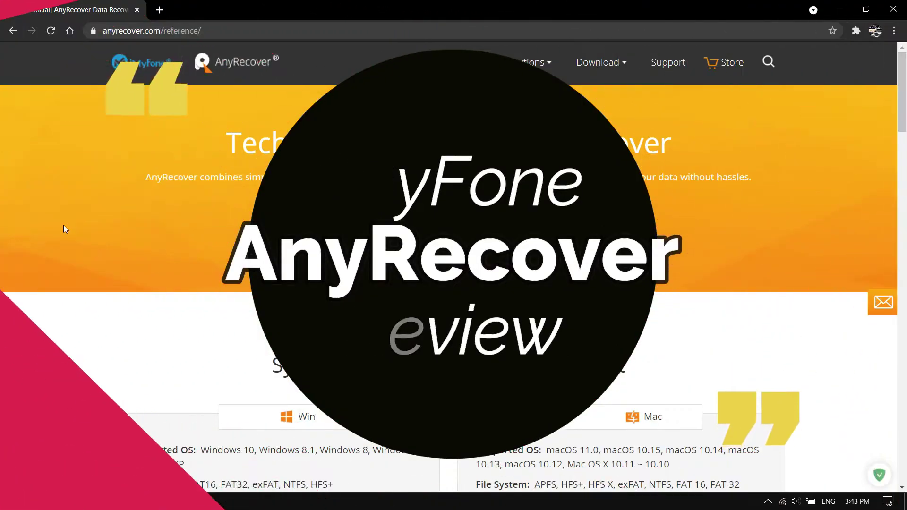
scroll(63, 225, "down", 1)
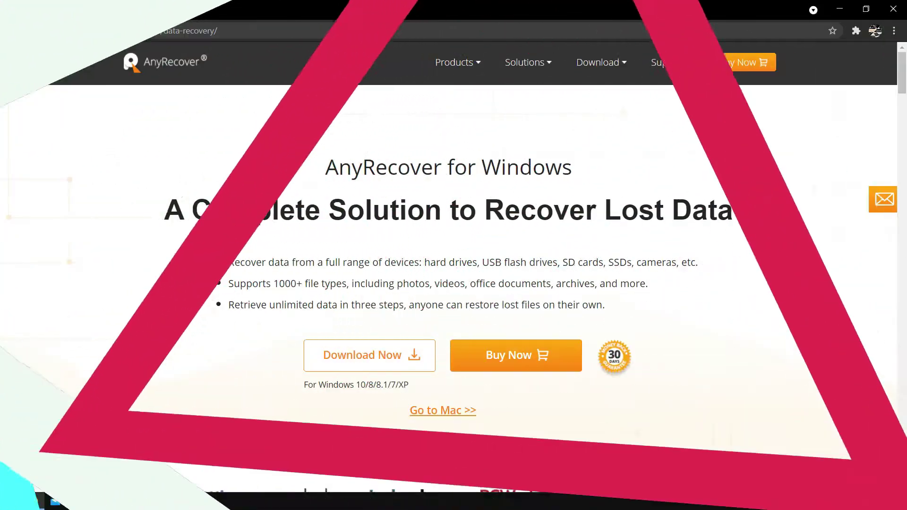
scroll(11, 144, "down", 1)
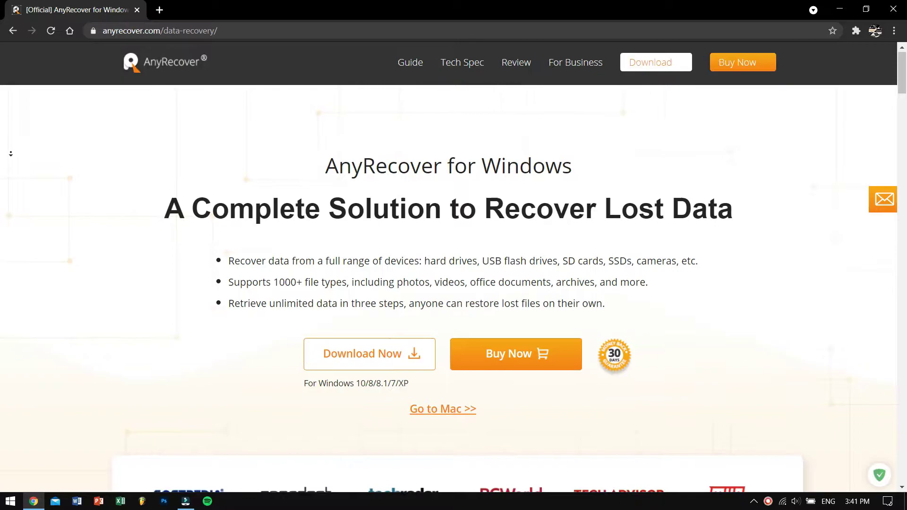
scroll(11, 155, "down", 1)
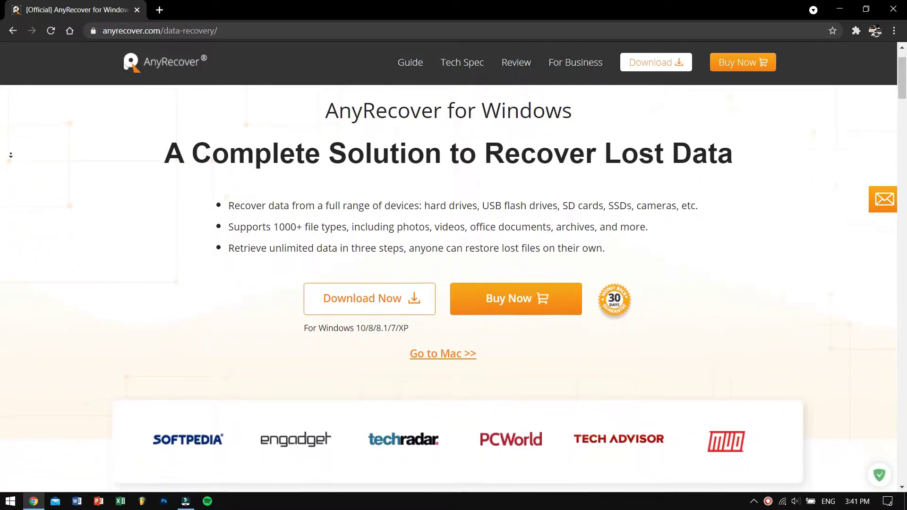
scroll(11, 155, "down", 1)
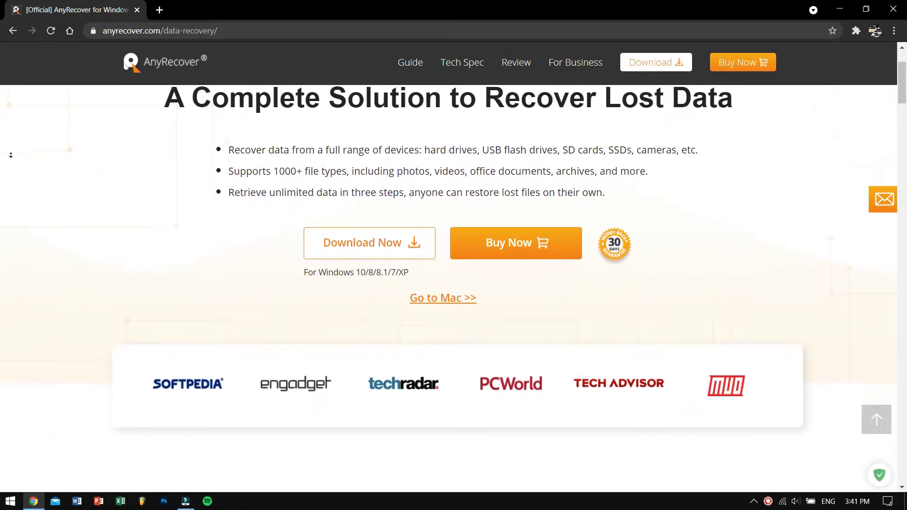
scroll(11, 155, "down", 1)
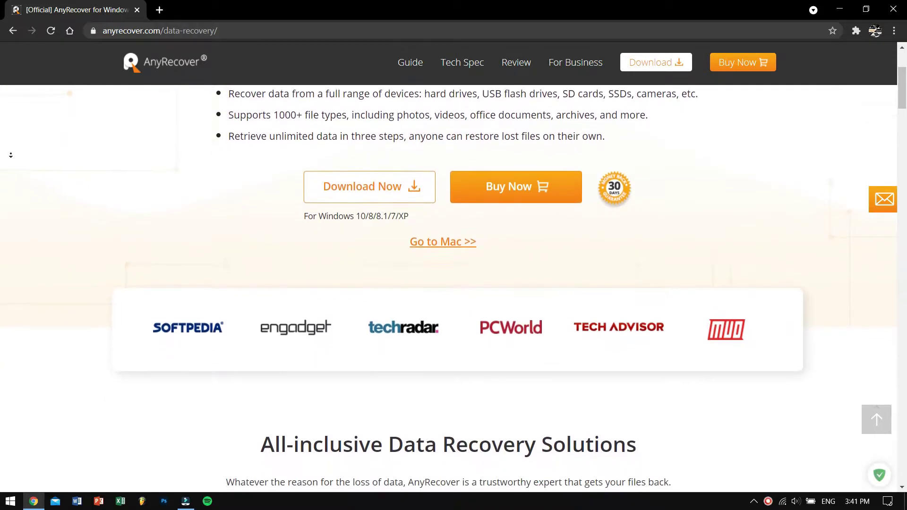
scroll(11, 155, "down", 1)
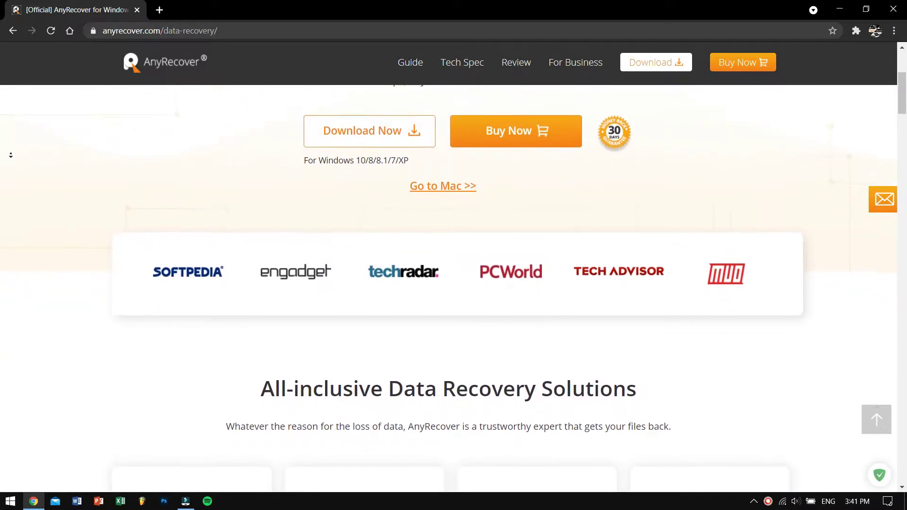
scroll(11, 155, "down", 1)
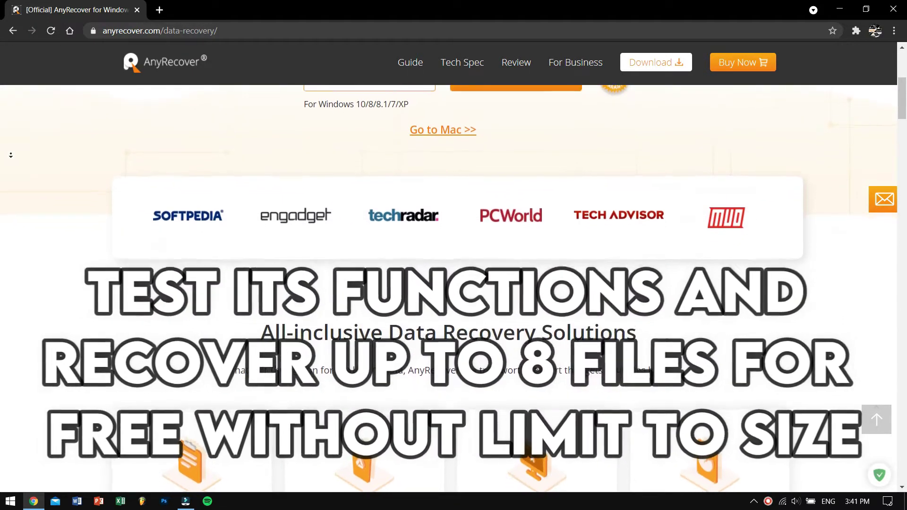
scroll(11, 155, "down", 1)
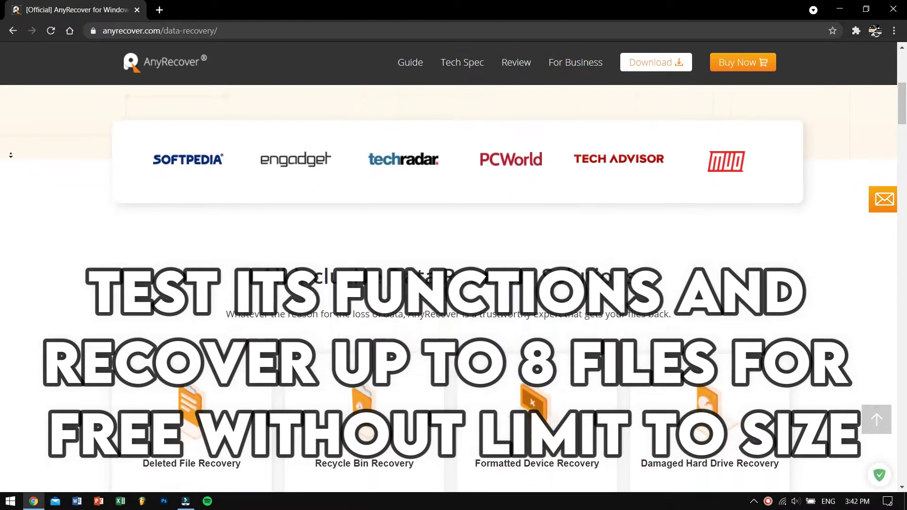
scroll(11, 155, "down", 1)
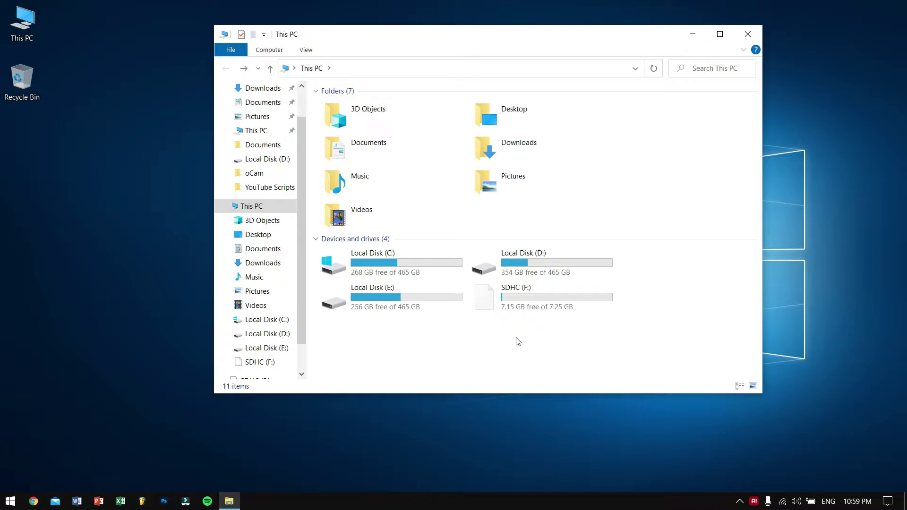
left_click_drag(518, 341, 564, 295)
left_click(584, 345)
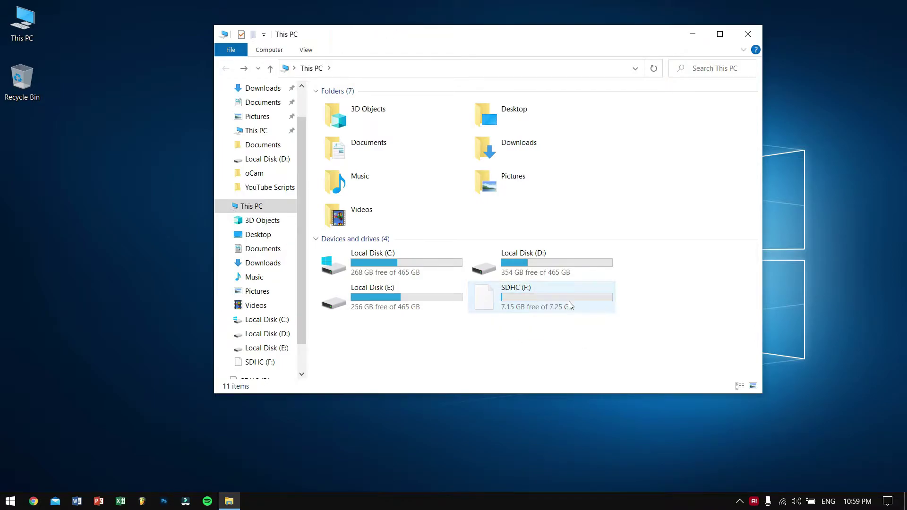
double_click(569, 301)
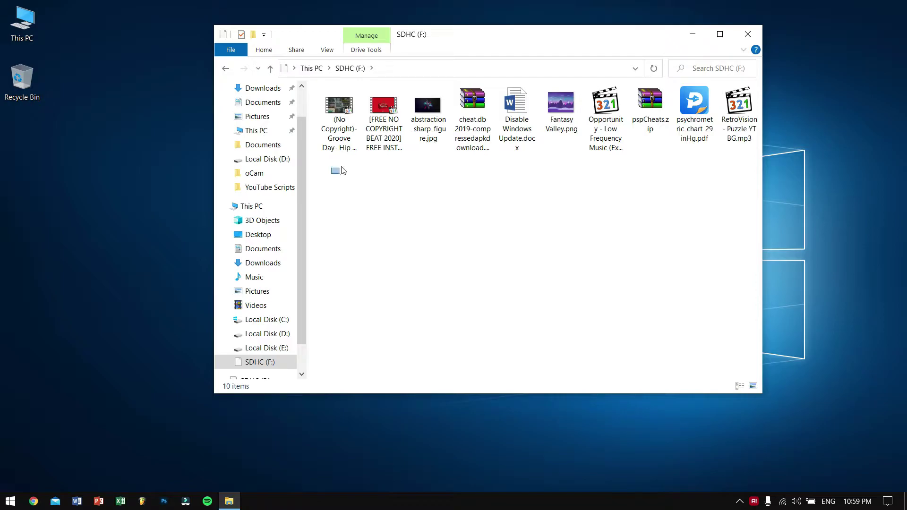
Review the drive's images, music tracks, ZIP archives, Word document and PDF, then return to This PC.
left_click_drag(341, 168, 390, 90)
left_click(435, 189)
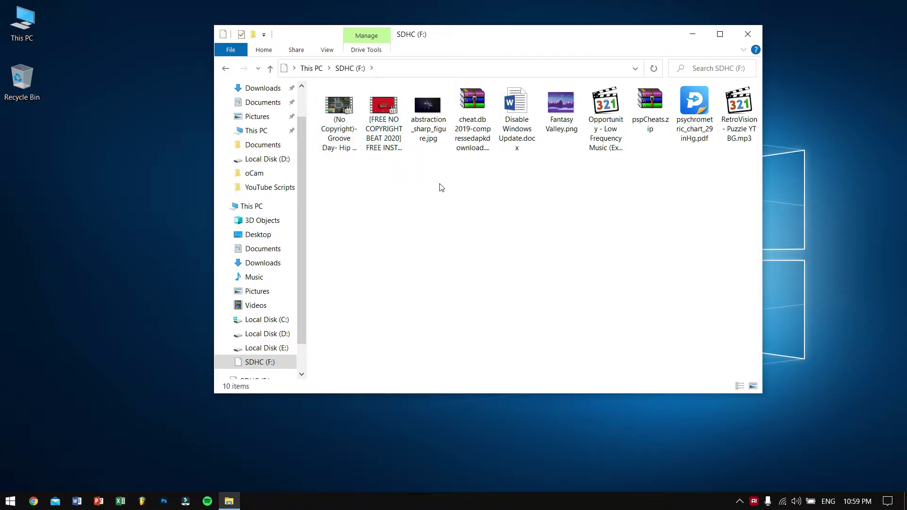
left_click(429, 144)
left_click(555, 124)
left_click(609, 131)
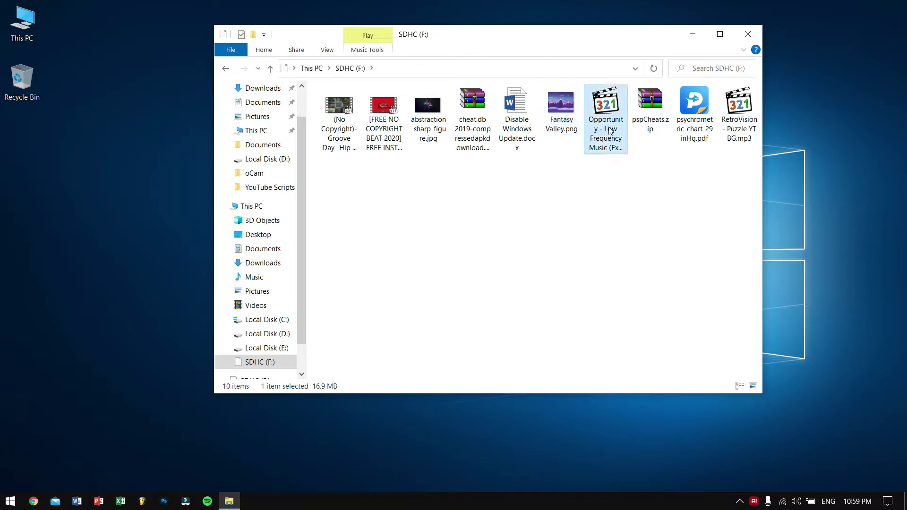
left_click(735, 137)
left_click(648, 122)
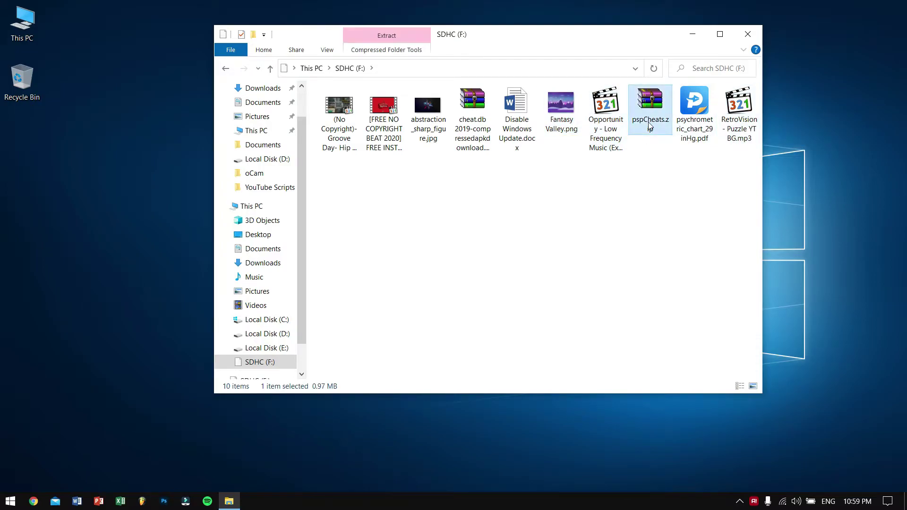
left_click(470, 126)
left_click(520, 129)
left_click(691, 122)
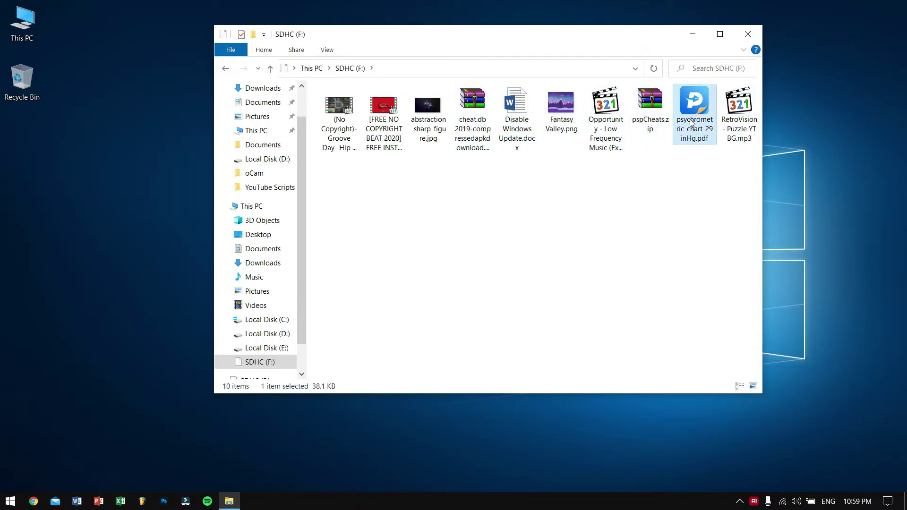
left_click(645, 202)
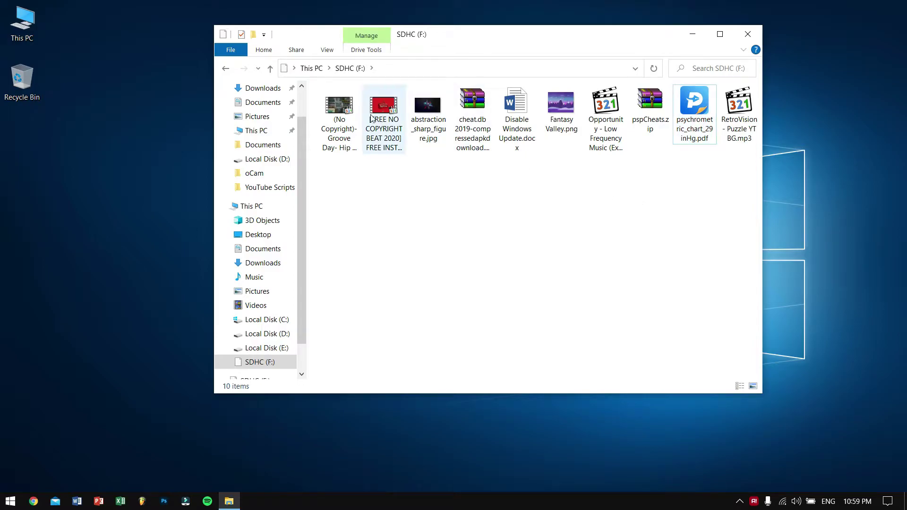
left_click(271, 70)
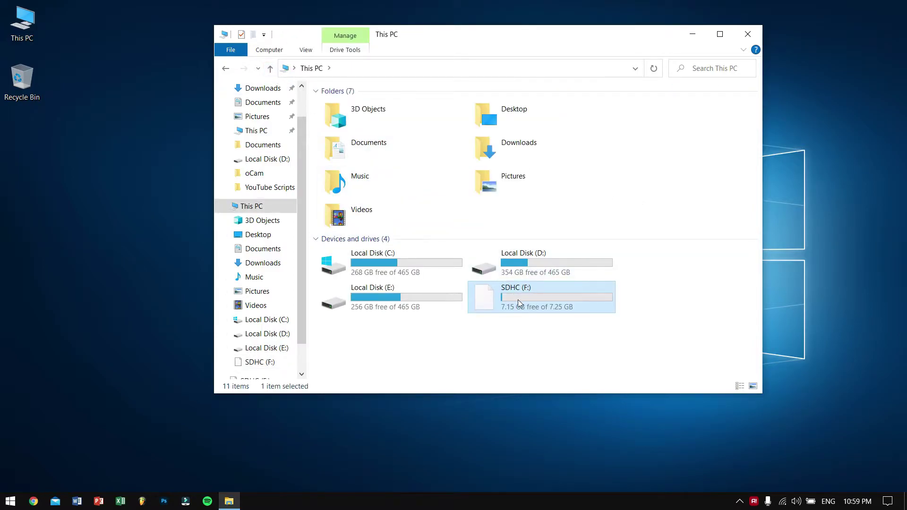
Quick-format SDHC (F:) as NTFS, accepting the data-erase warning.
right_click(518, 299)
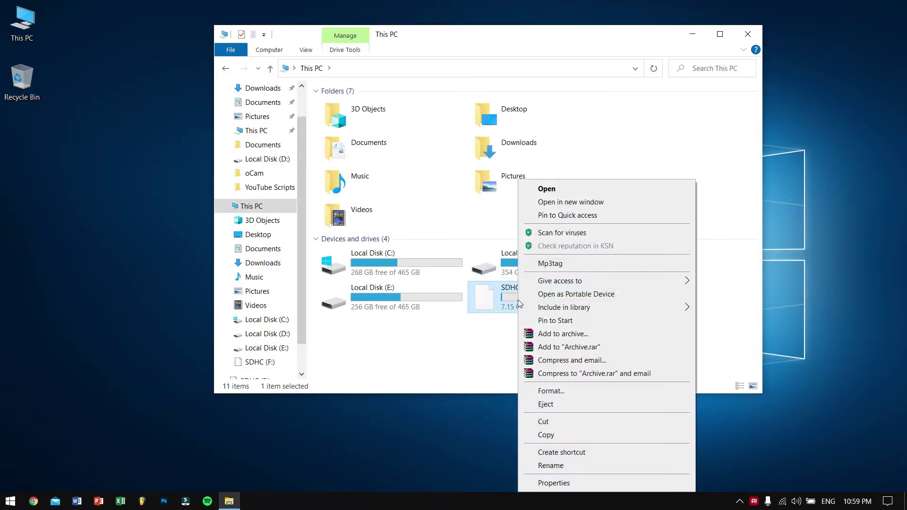
left_click(573, 390)
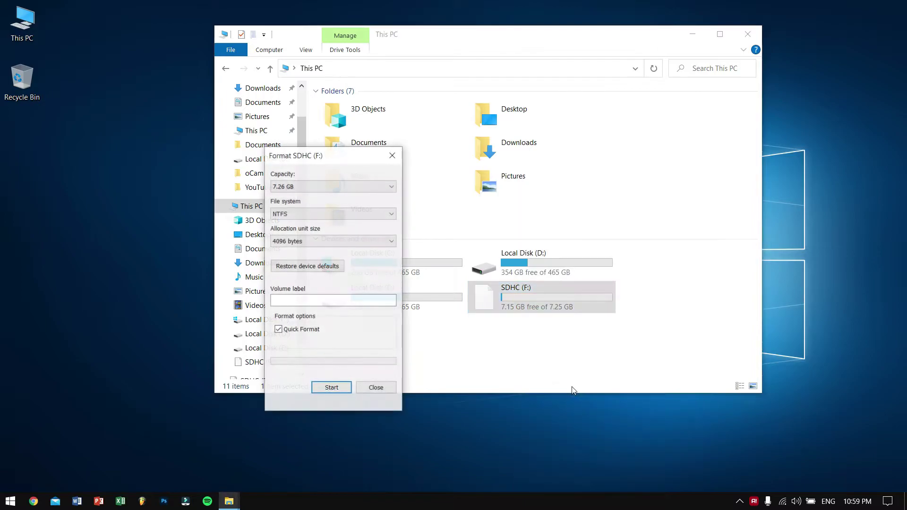
left_click(341, 389)
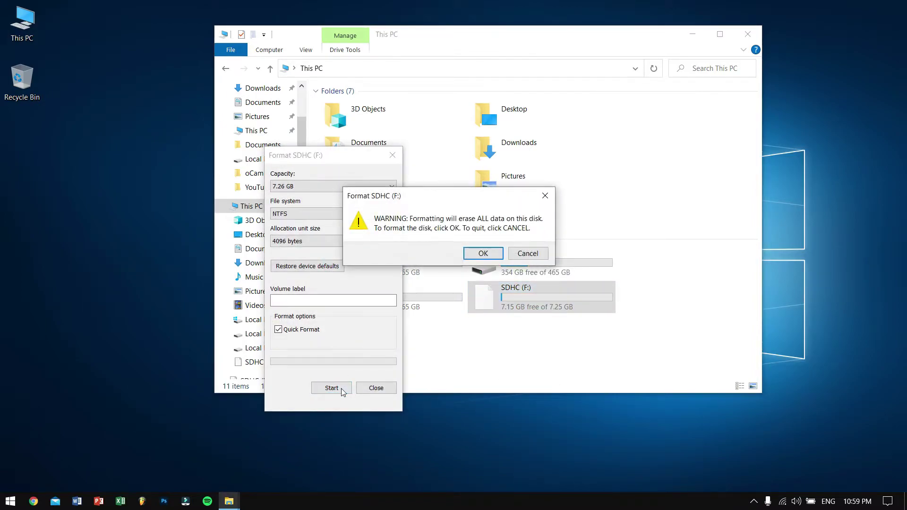
left_click(470, 254)
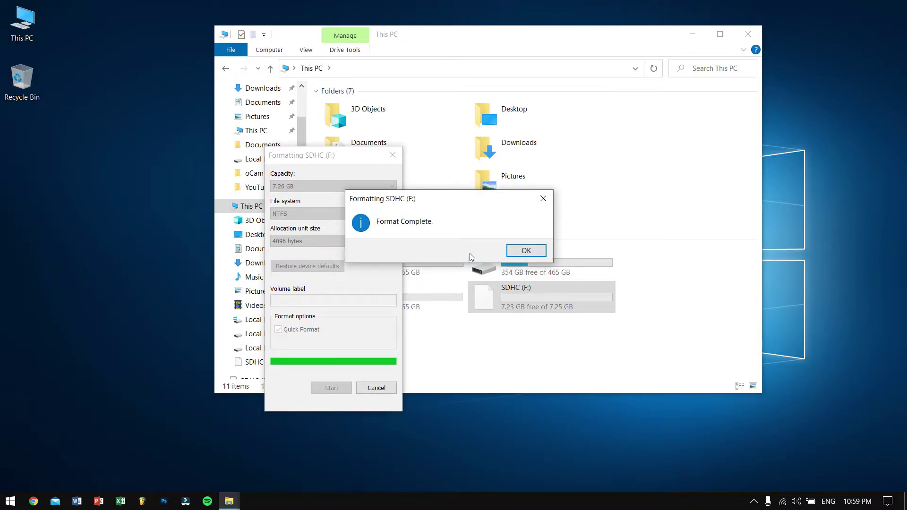
left_click(515, 252)
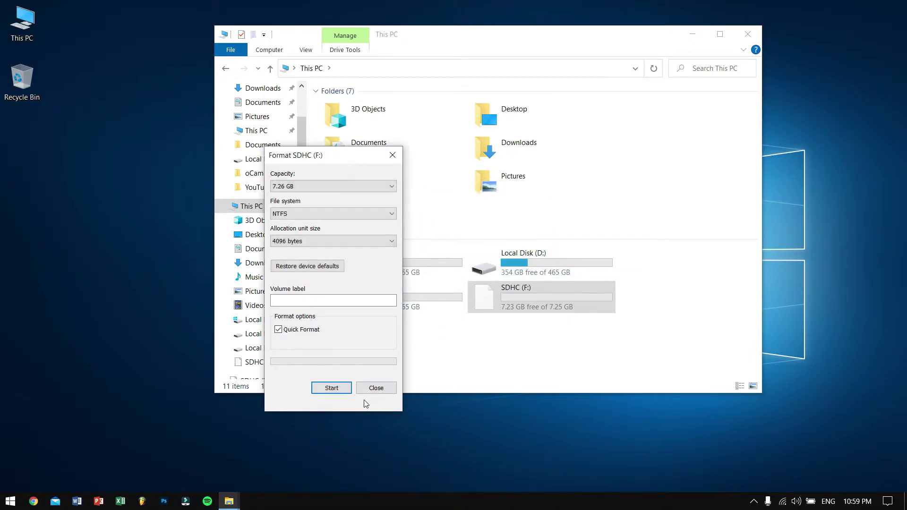
left_click(371, 388)
Launch iMyFone AnyRecover from the Start menu and scan the USB drive for lost files.
key("super")
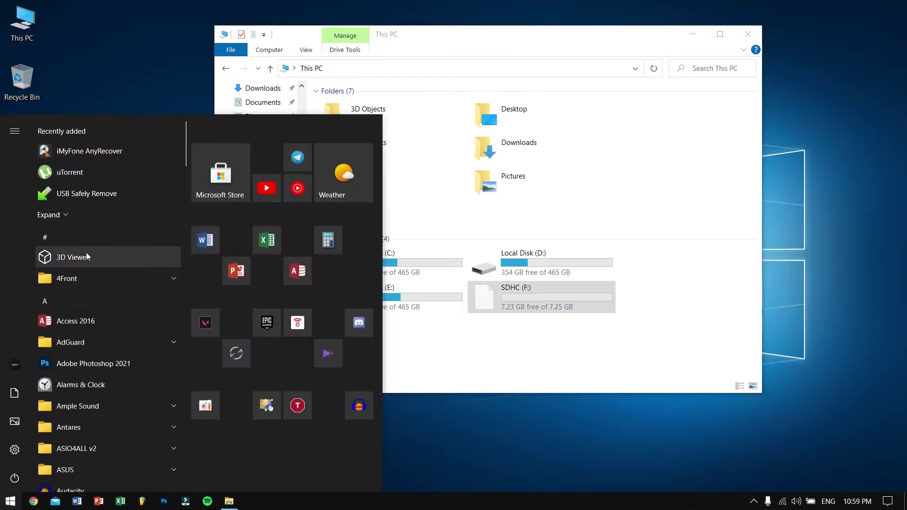
left_click(125, 155)
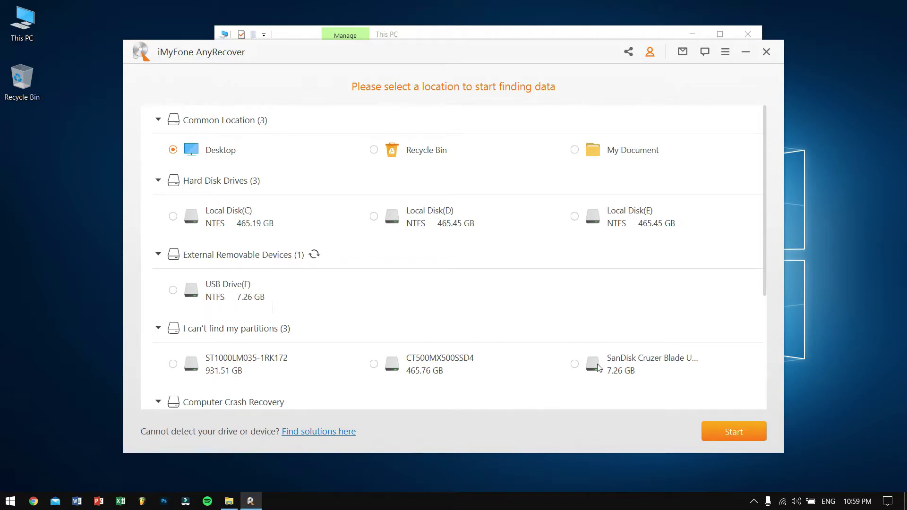
left_click(742, 429)
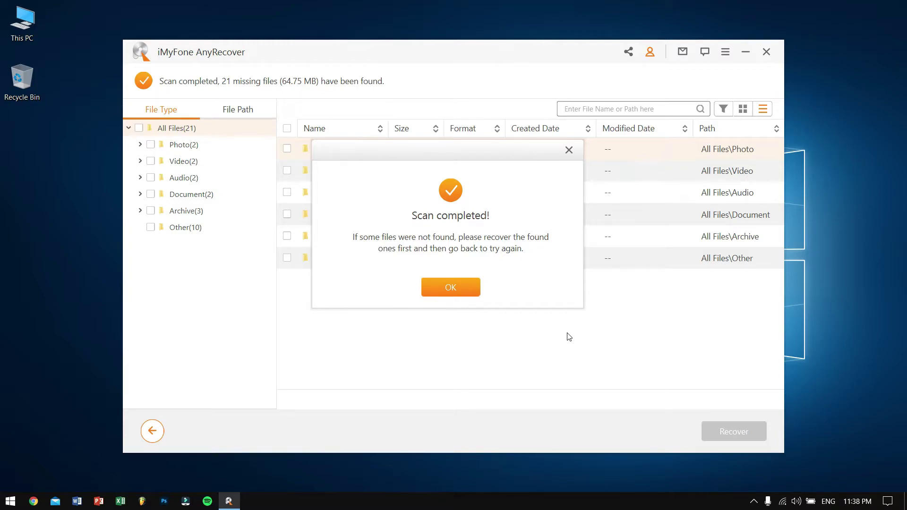
In Photo > PNG, preview 0000000003.png and the corrupted 0000000002.png.
left_click(453, 288)
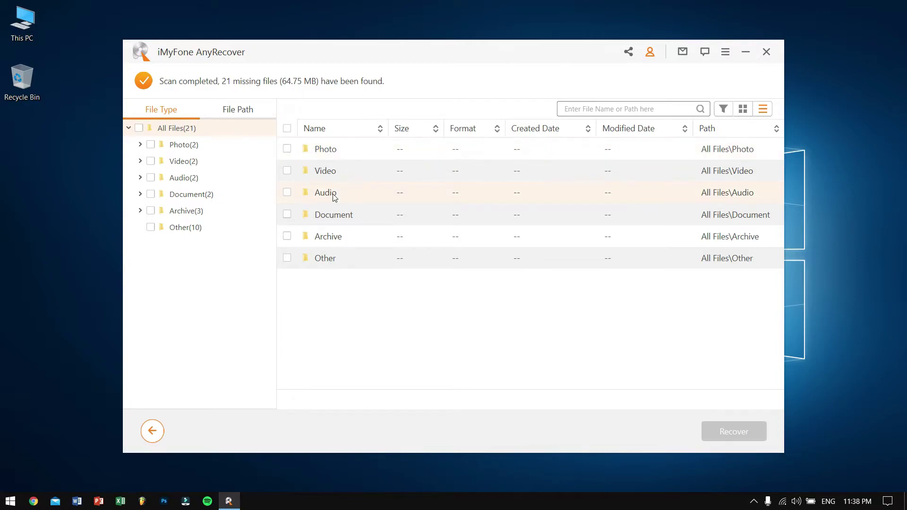
double_click(329, 151)
double_click(329, 152)
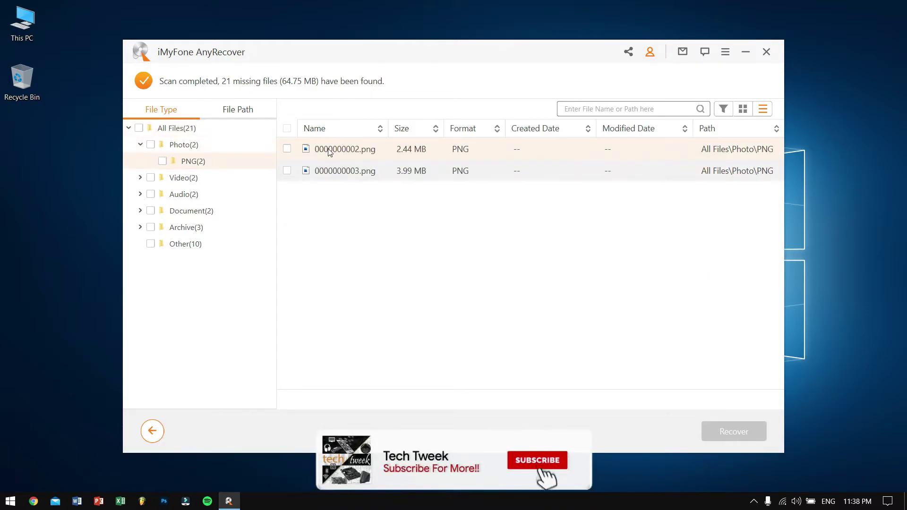
double_click(340, 172)
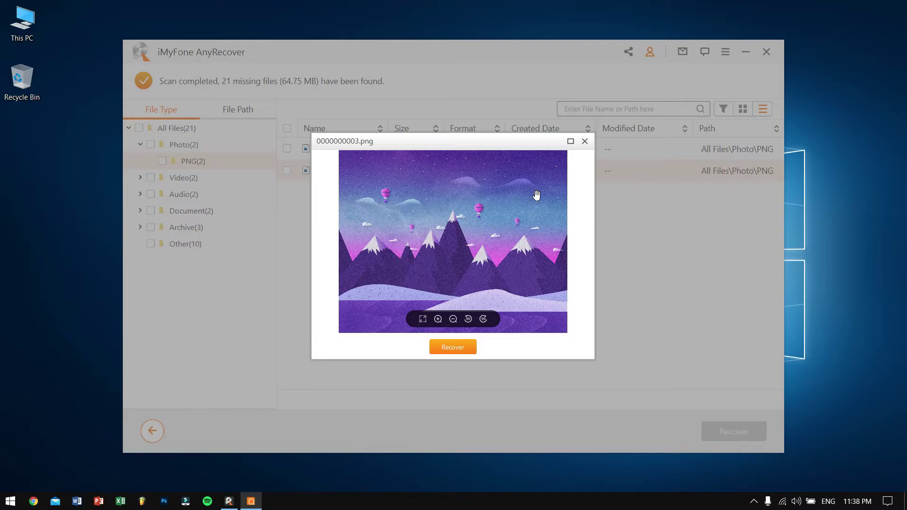
left_click(585, 141)
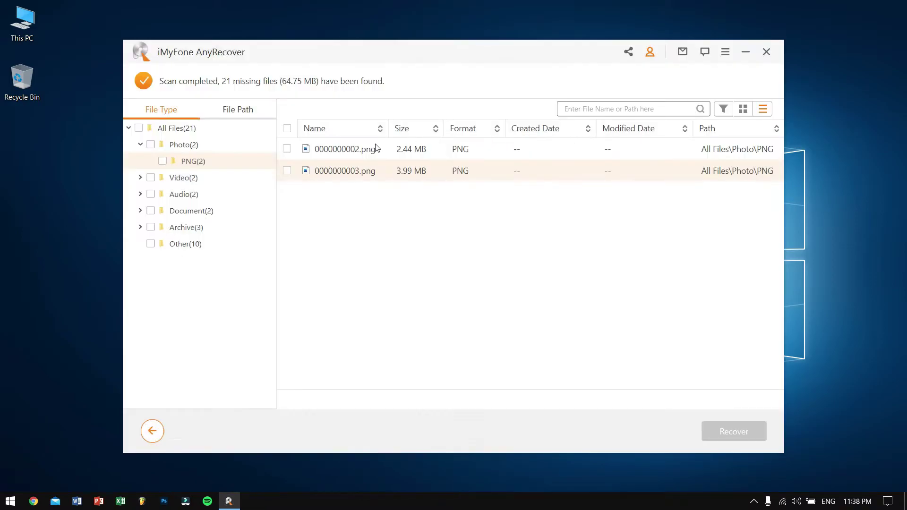
double_click(360, 151)
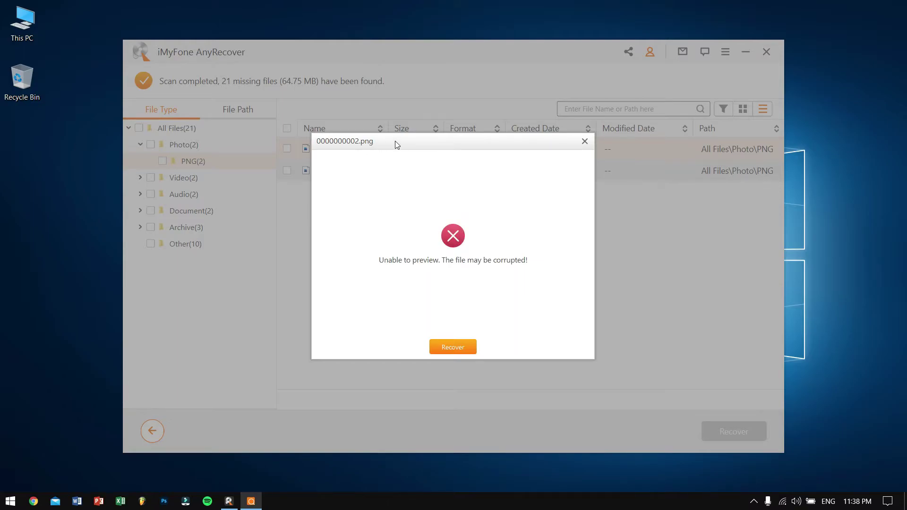
left_click_drag(397, 144, 462, 177)
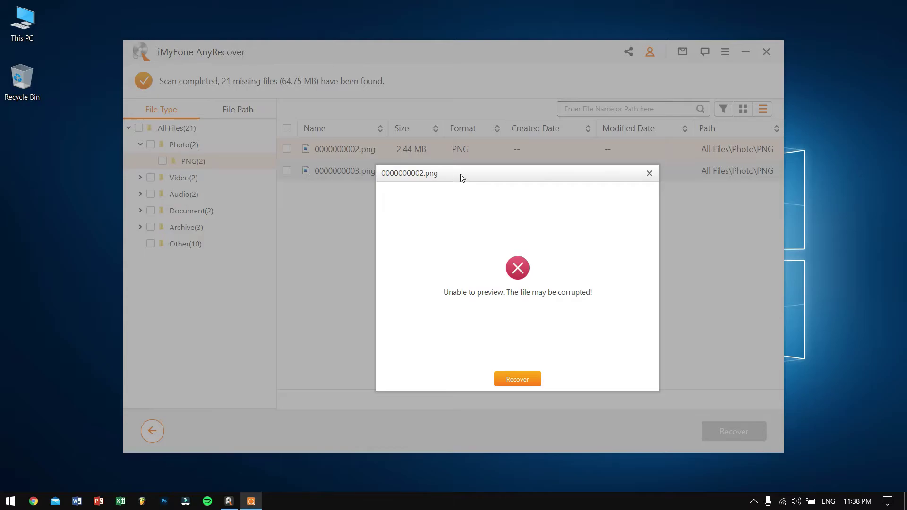
left_click(650, 174)
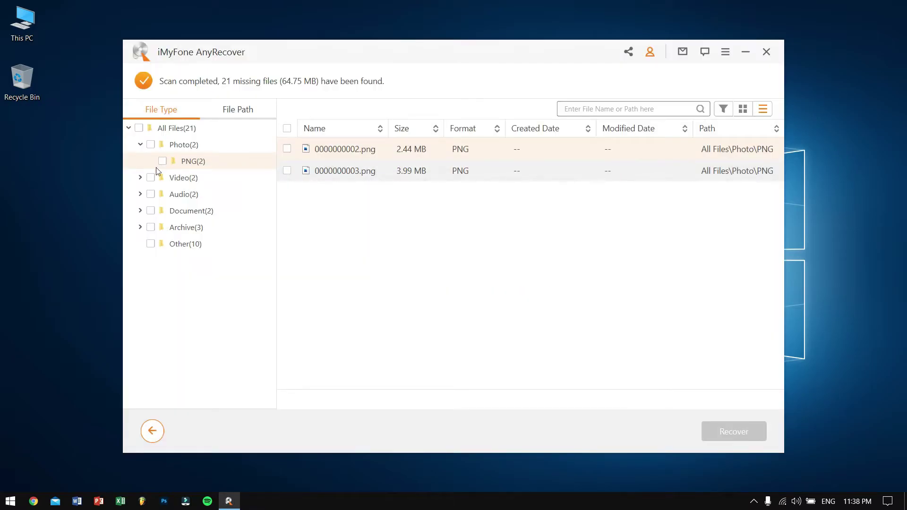
Preview 0000000004.mp4 from the Video > MP4 folder.
left_click(175, 181)
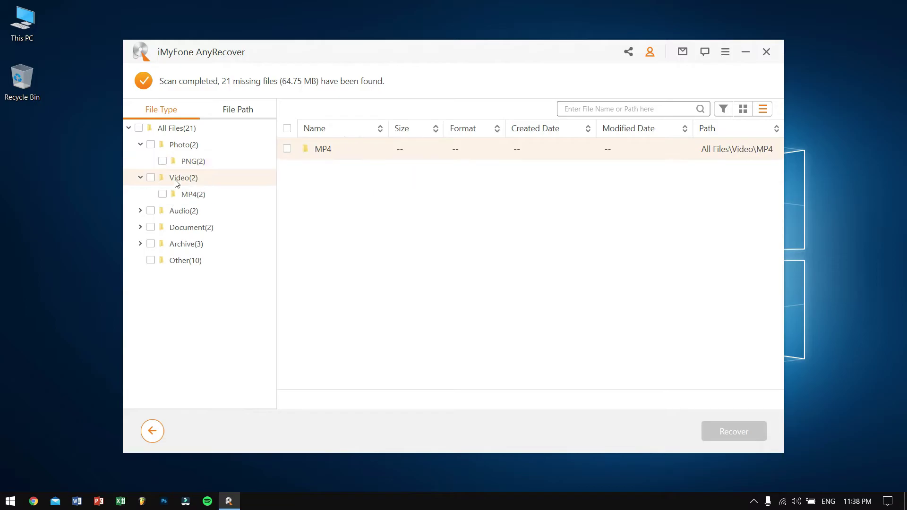
double_click(349, 154)
double_click(348, 151)
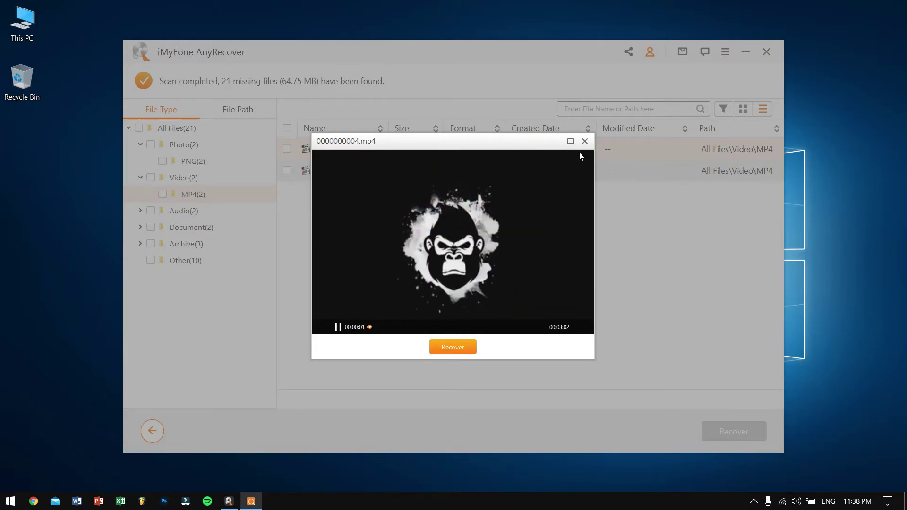
left_click(584, 140)
Preview 0000000006.mp3 from Audio > MP3 and expand the Document category.
left_click(163, 212)
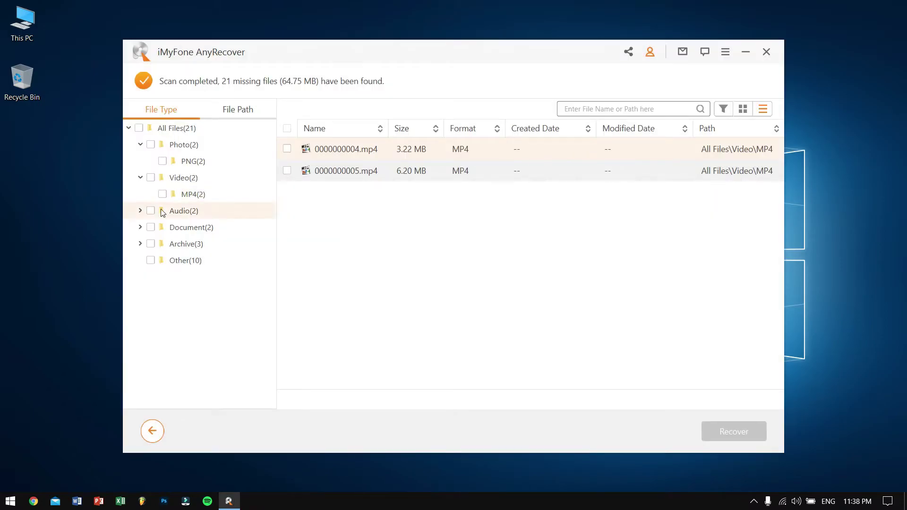
double_click(368, 154)
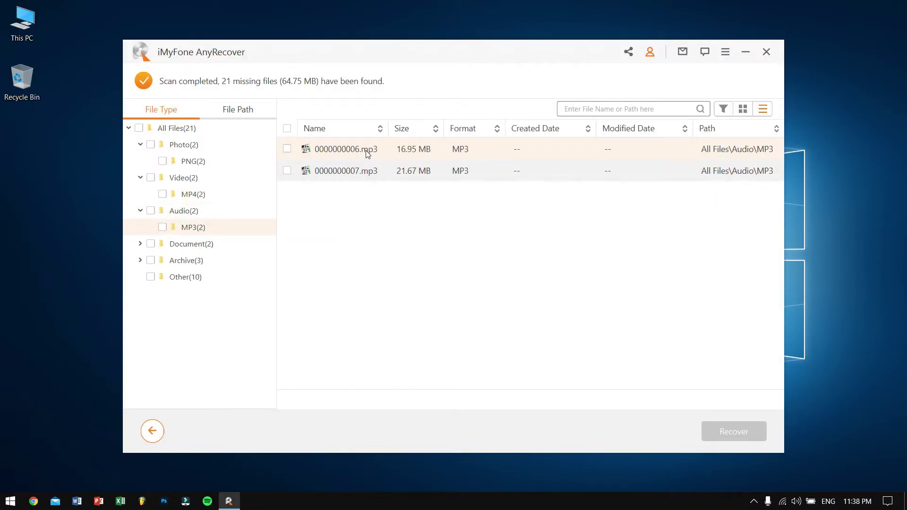
double_click(367, 153)
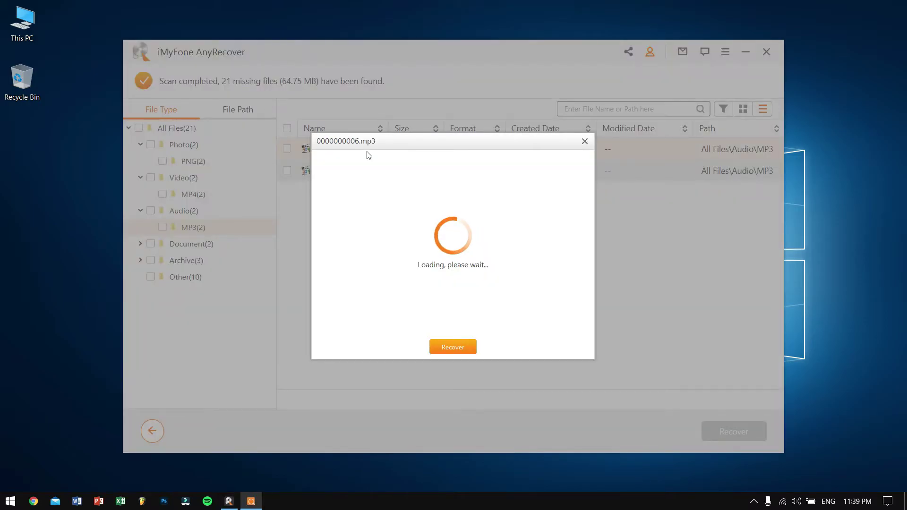
left_click(585, 141)
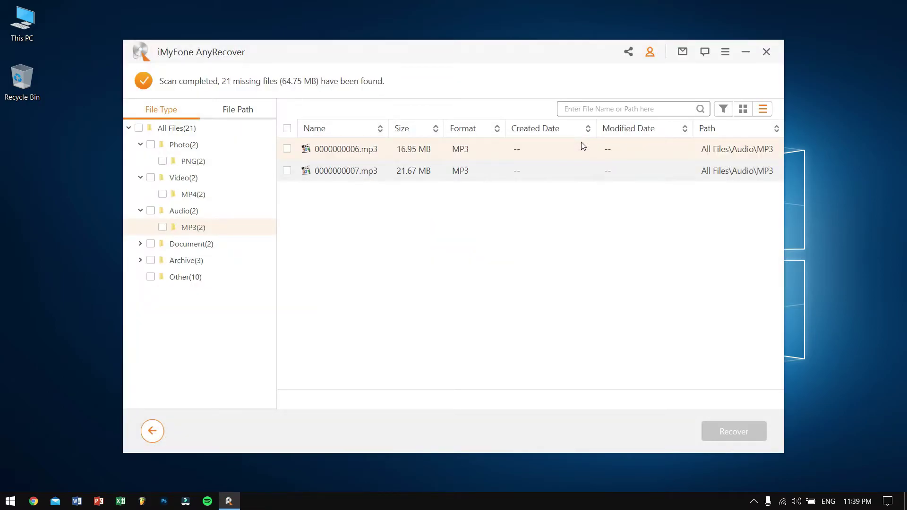
left_click(200, 245)
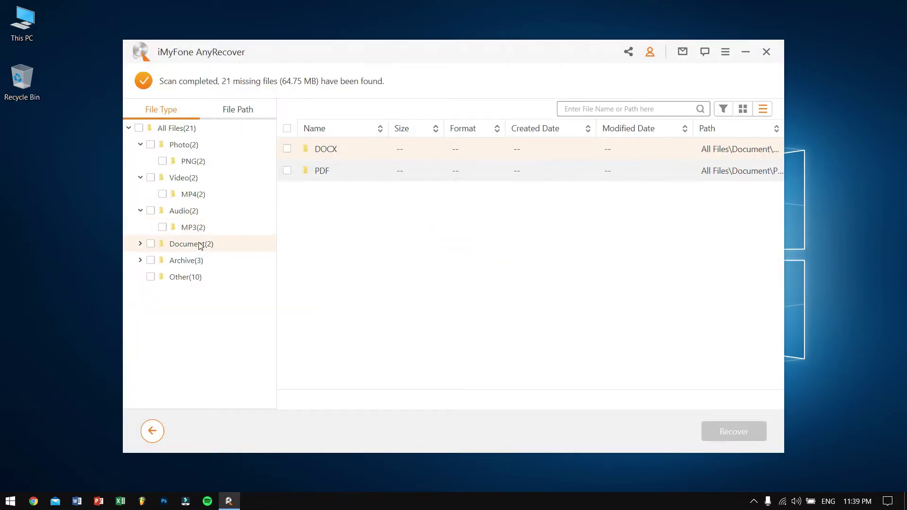
Preview the found Word document in the DOCX folder.
double_click(340, 151)
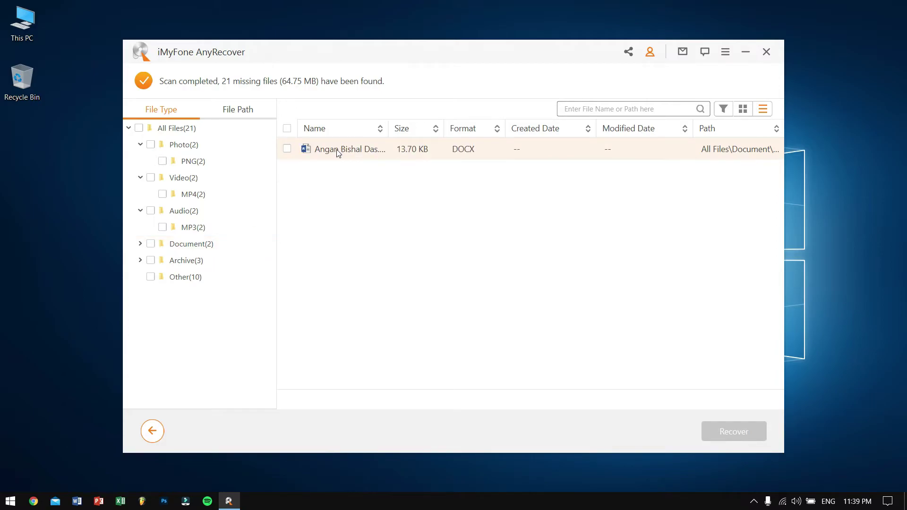
double_click(337, 150)
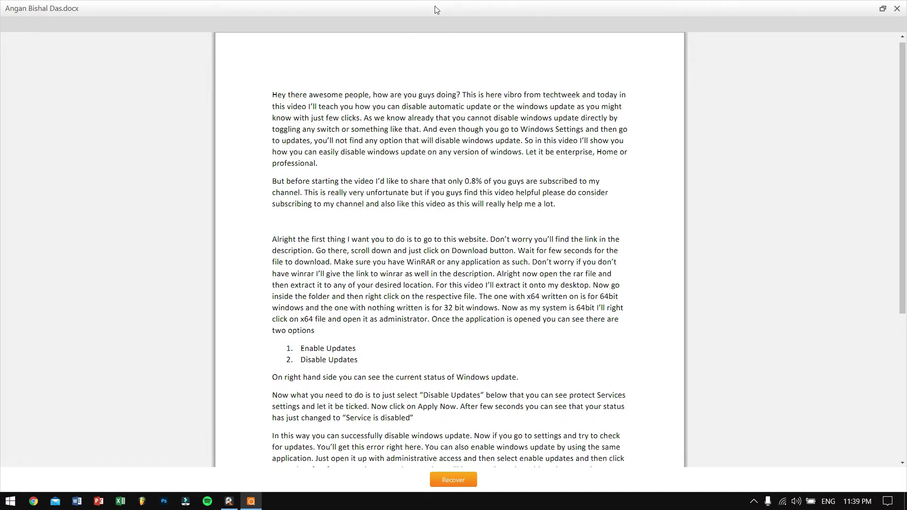
left_click_drag(431, 7, 334, 62)
left_click(463, 62)
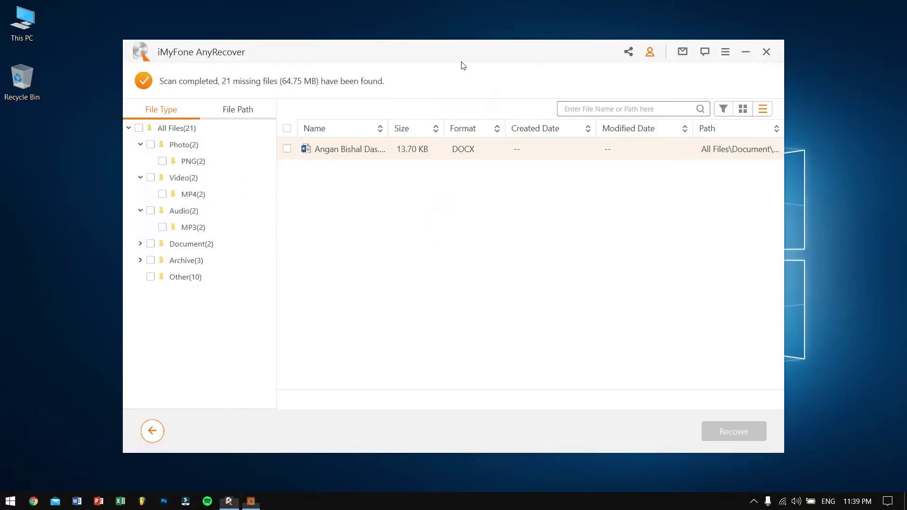
Preview 0000000001.pdf from the Document > PDF folder.
left_click(198, 249)
double_click(326, 169)
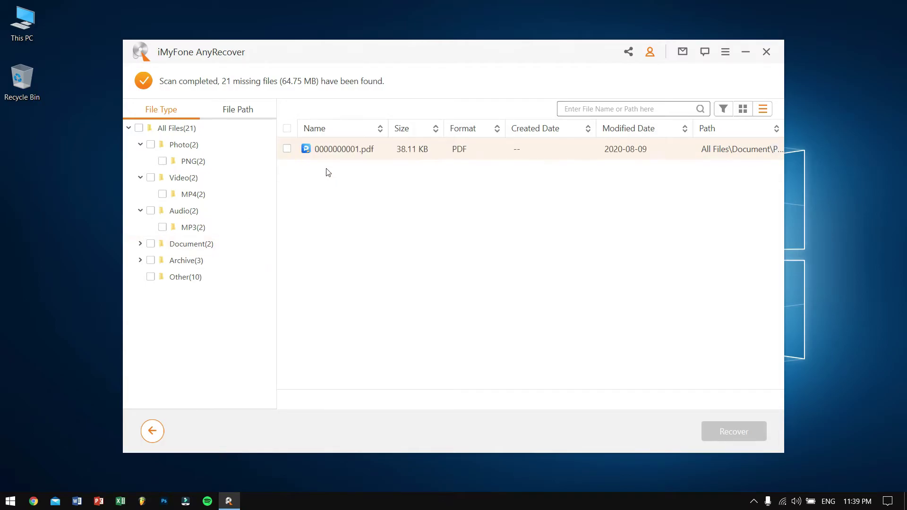
double_click(338, 149)
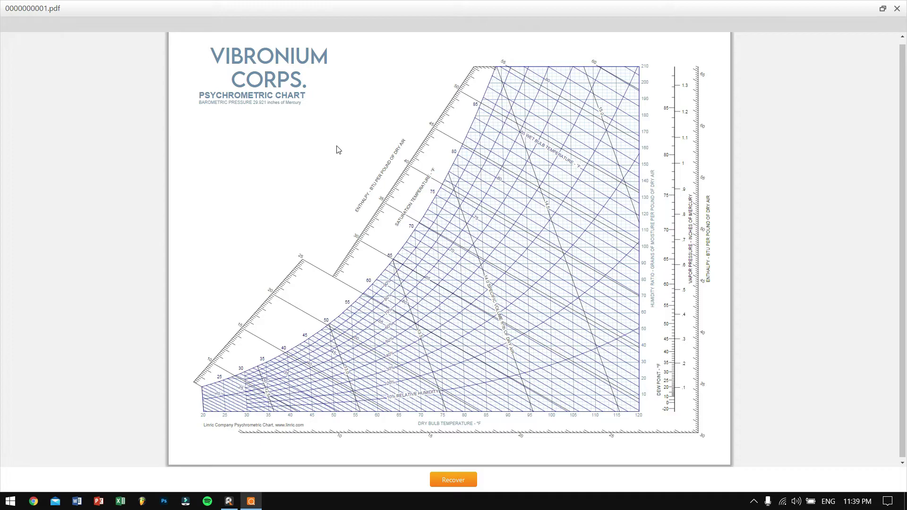
double_click(464, 8)
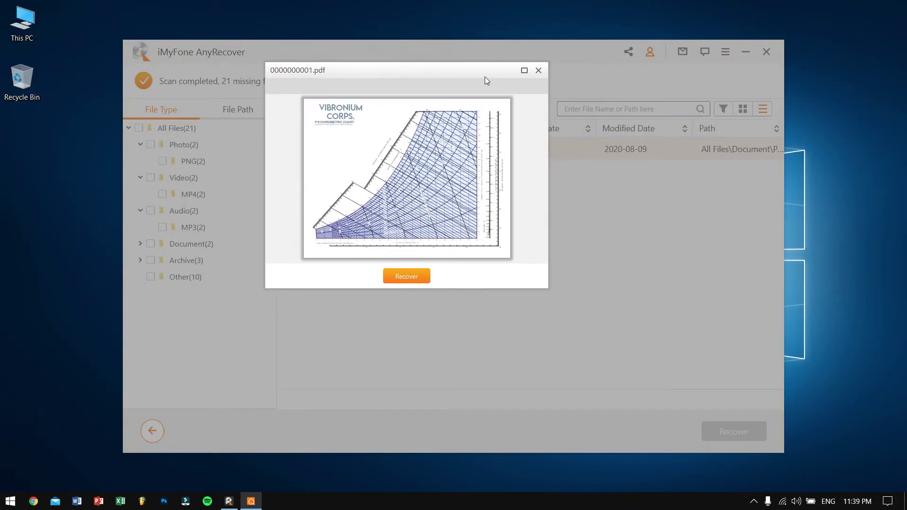
left_click(539, 71)
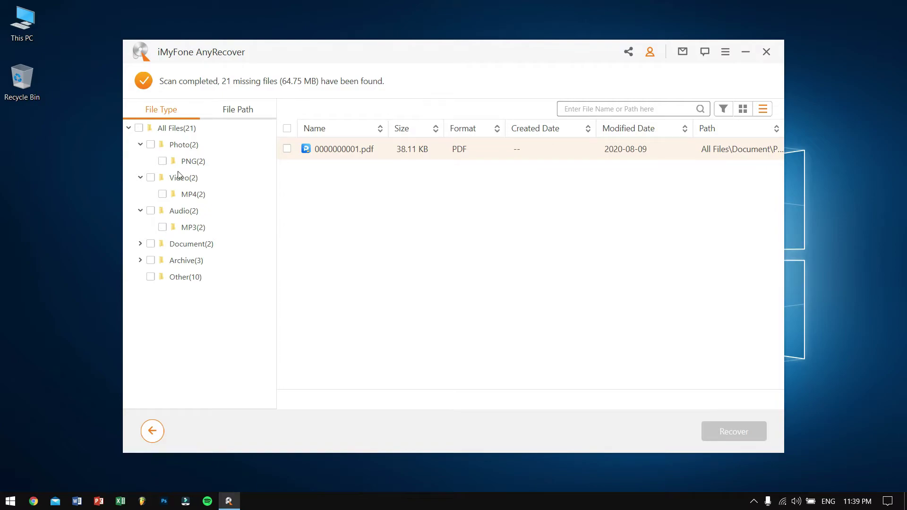
Try previewing 0000000008.zip in Archive > ZIP, which isn't supported.
left_click(188, 261)
double_click(320, 156)
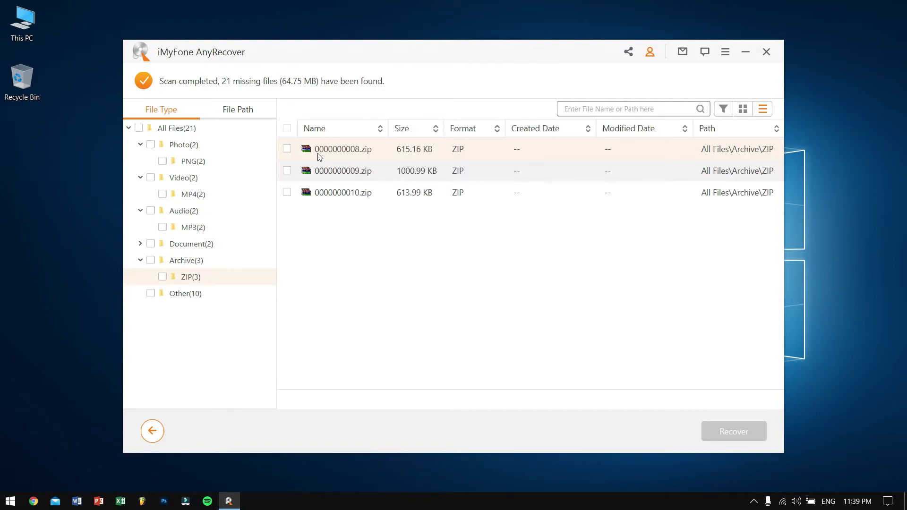
double_click(344, 150)
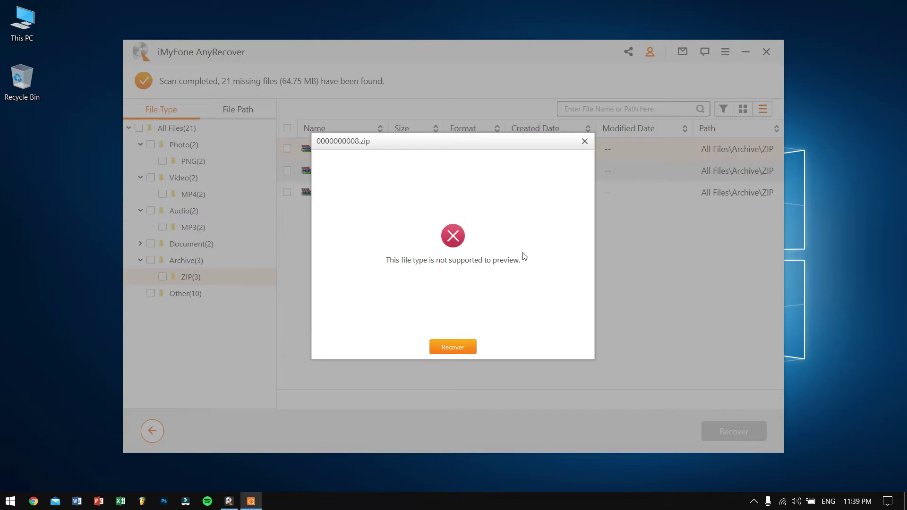
left_click(584, 141)
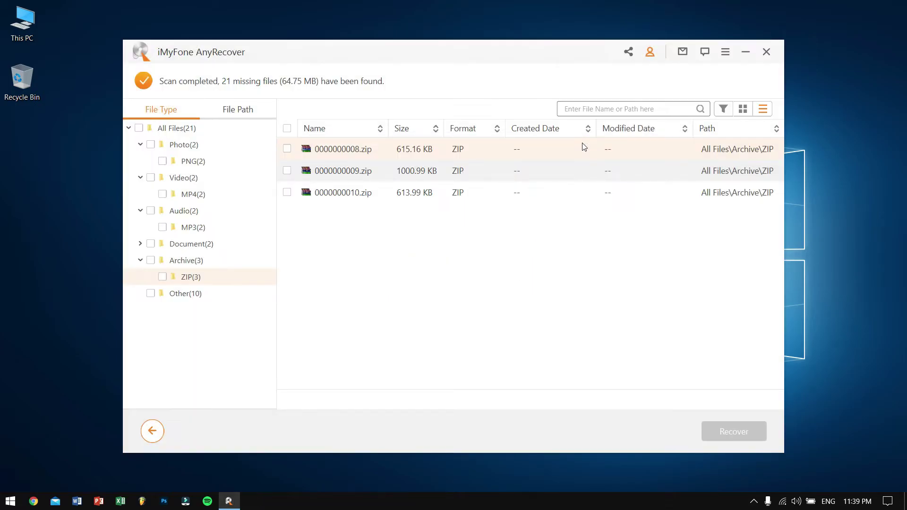
List the ten Other files and collapse the Photo, Video, Audio and Archive categories.
left_click(192, 294)
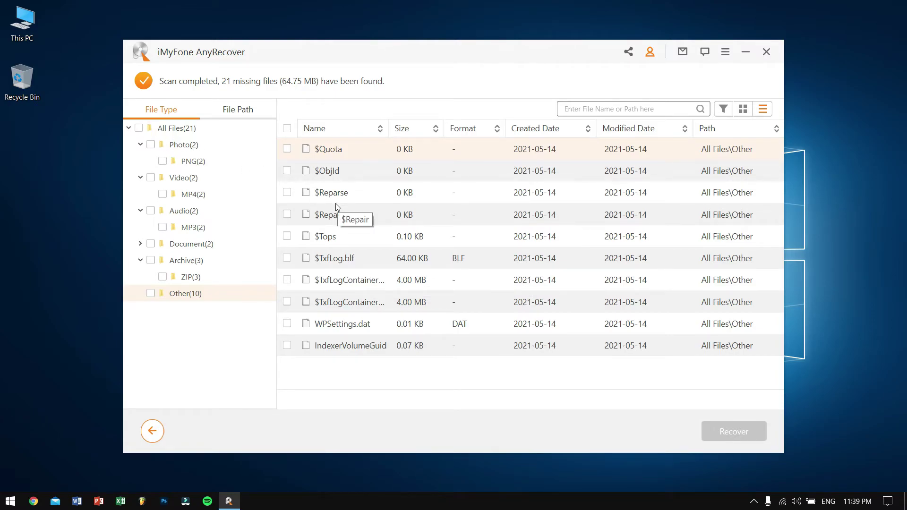
left_click(140, 145)
left_click(141, 161)
left_click(141, 178)
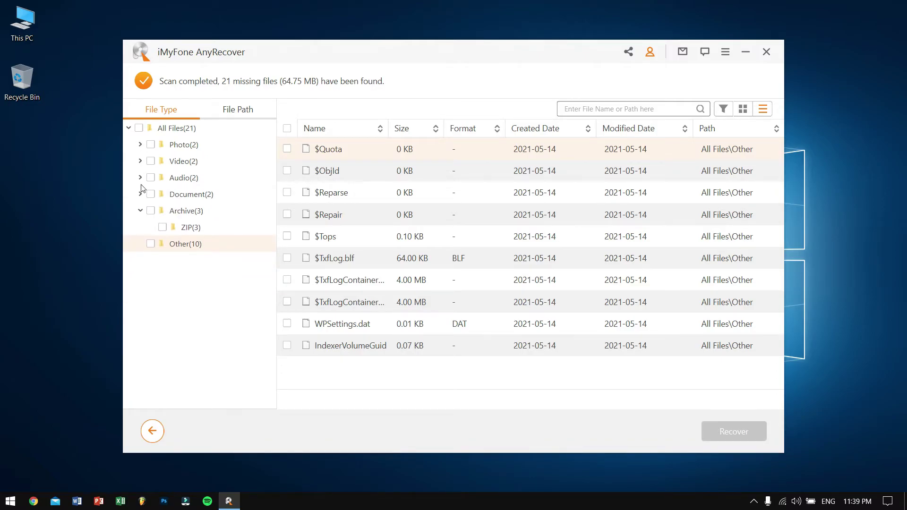
left_click(140, 210)
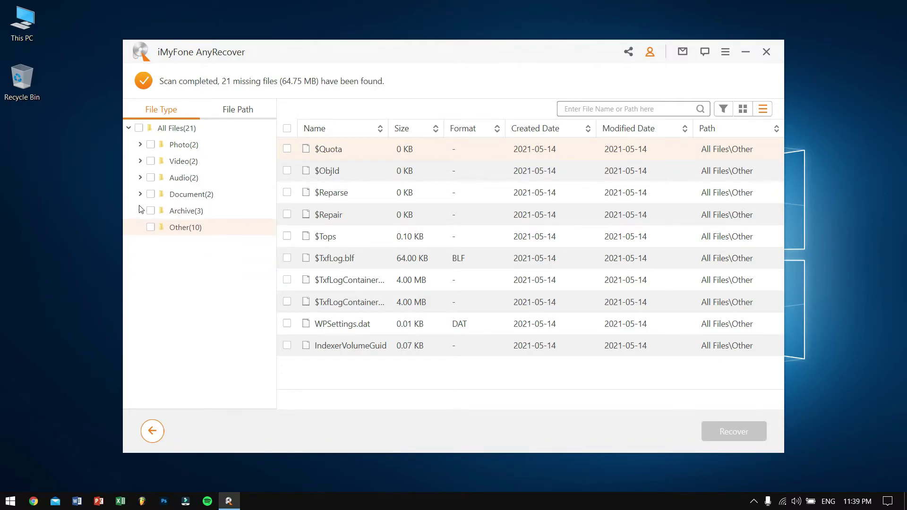
Tick the Photo, Video, Audio, Document and Archive categories for recovery.
left_click(151, 145)
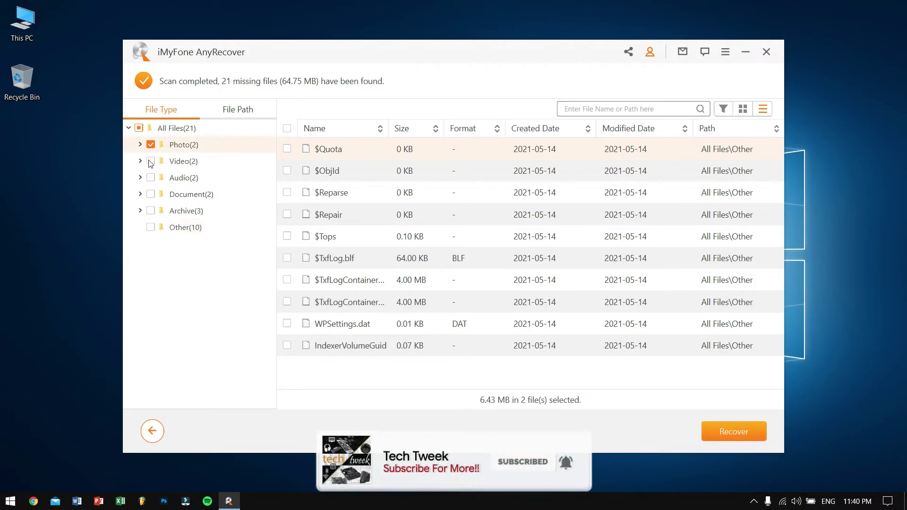
left_click(150, 161)
left_click(151, 178)
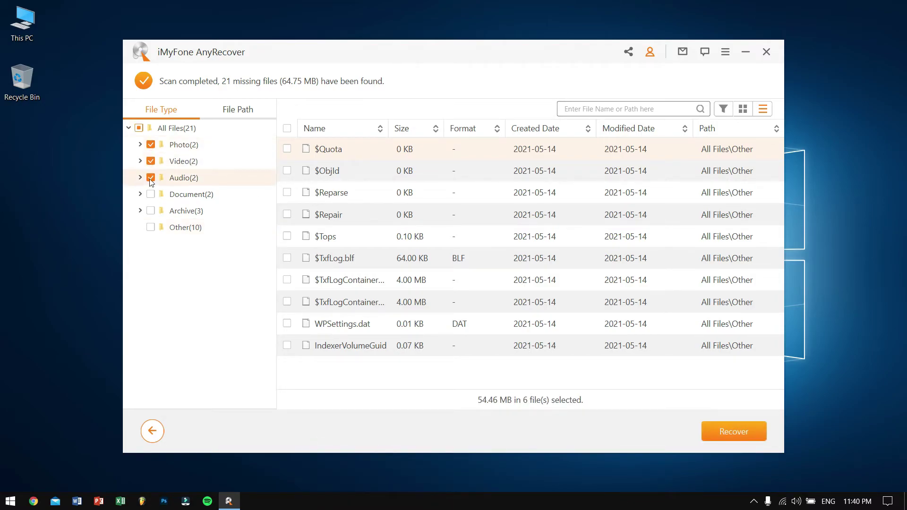
left_click(151, 195)
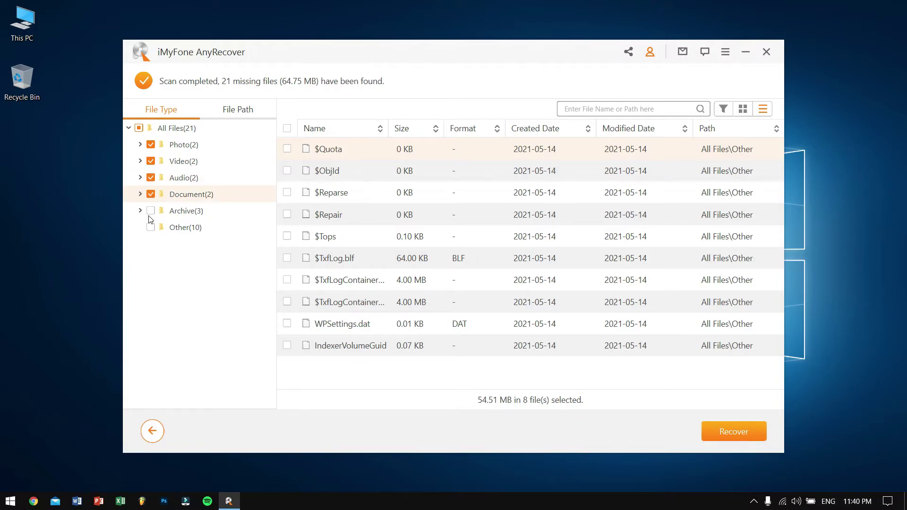
left_click(150, 213)
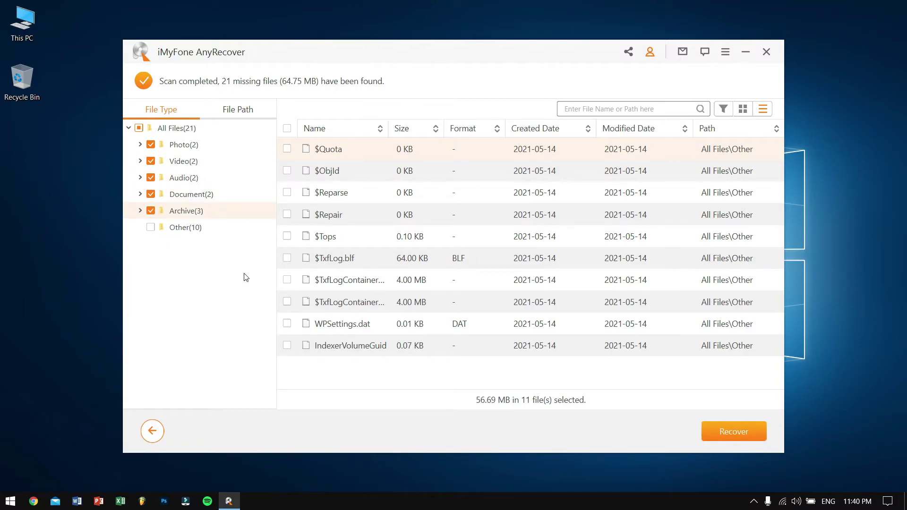
Recover the 11 selected files to the Desktop path.
left_click(719, 431)
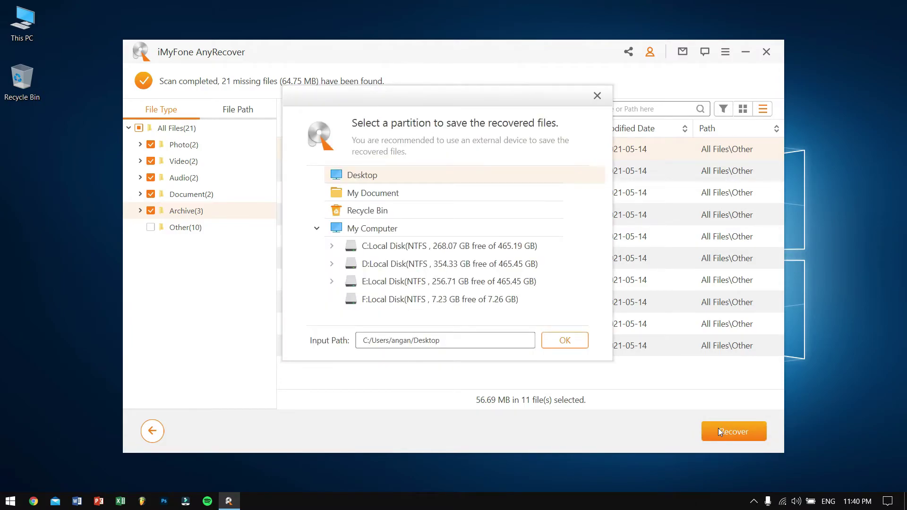
left_click_drag(459, 341, 367, 336)
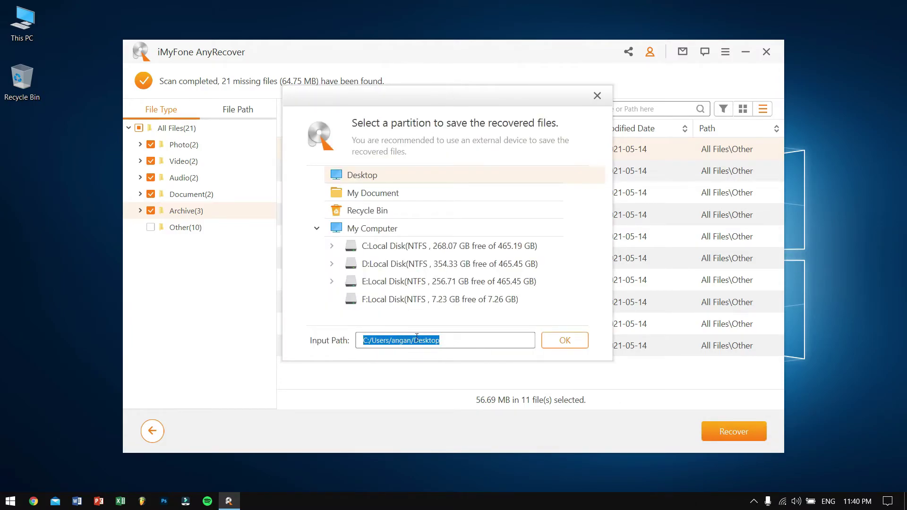
left_click(467, 343)
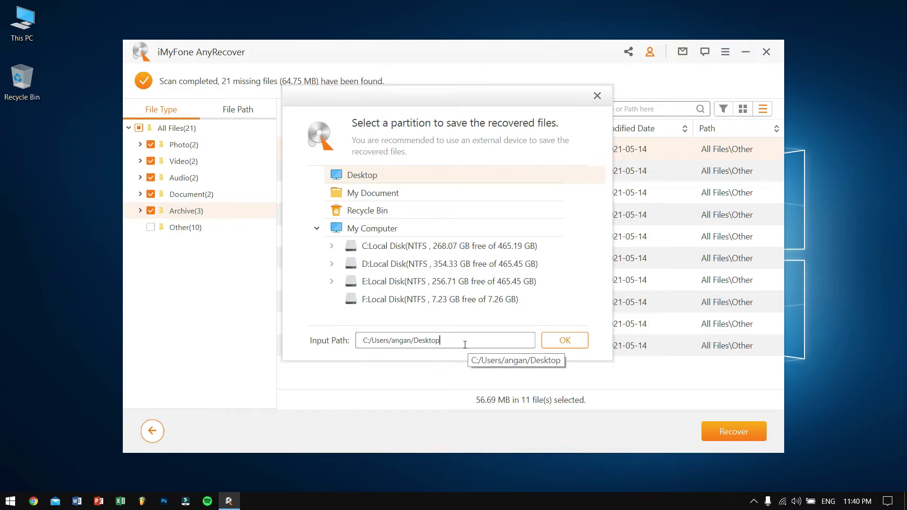
left_click(549, 339)
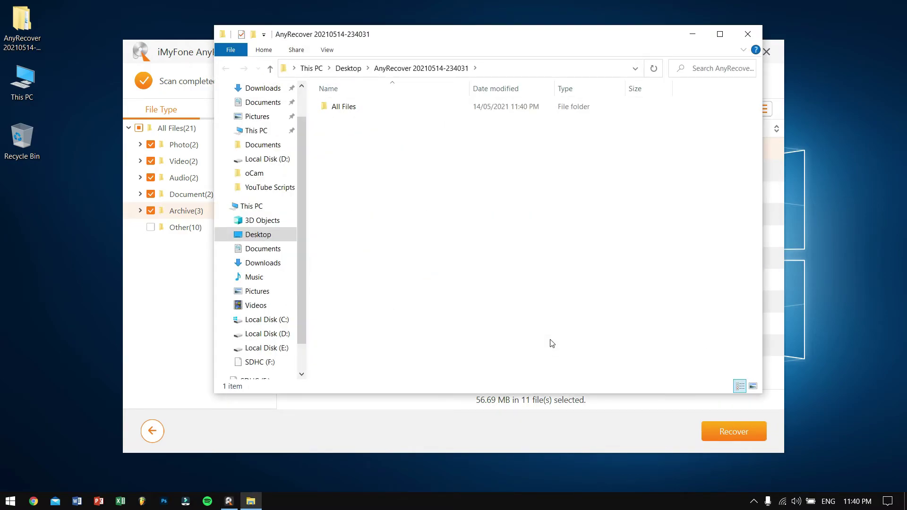
Open the recovered AnyRecover desktop folder and view 0000000002.png in All Files > Photo > PNG.
left_click(748, 34)
left_click(451, 289)
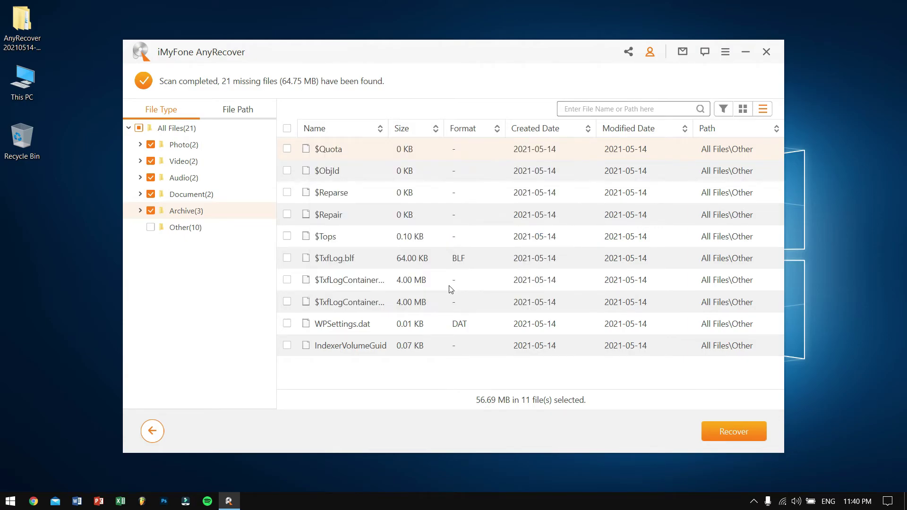
double_click(22, 28)
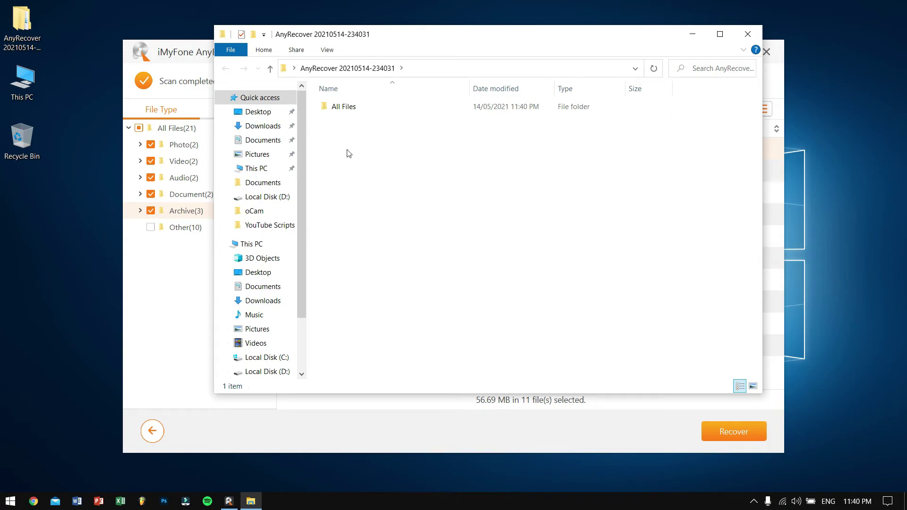
double_click(374, 108)
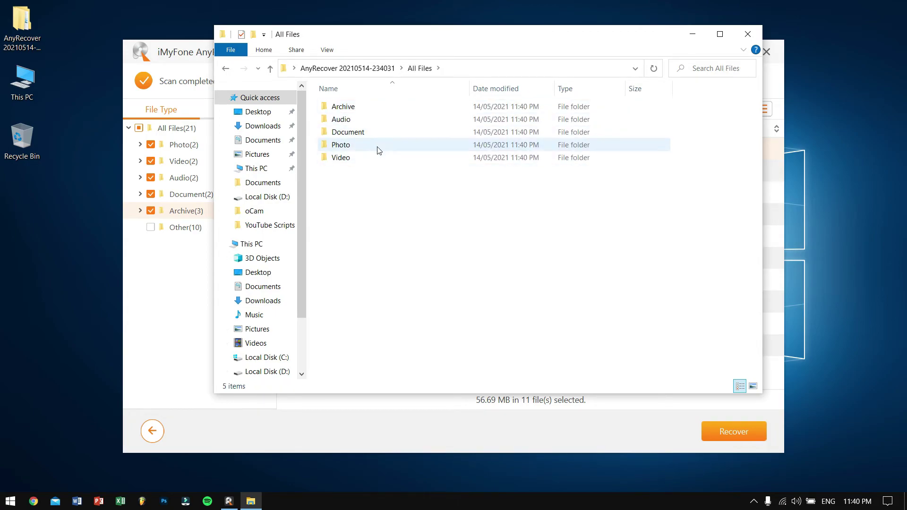
double_click(376, 145)
double_click(387, 109)
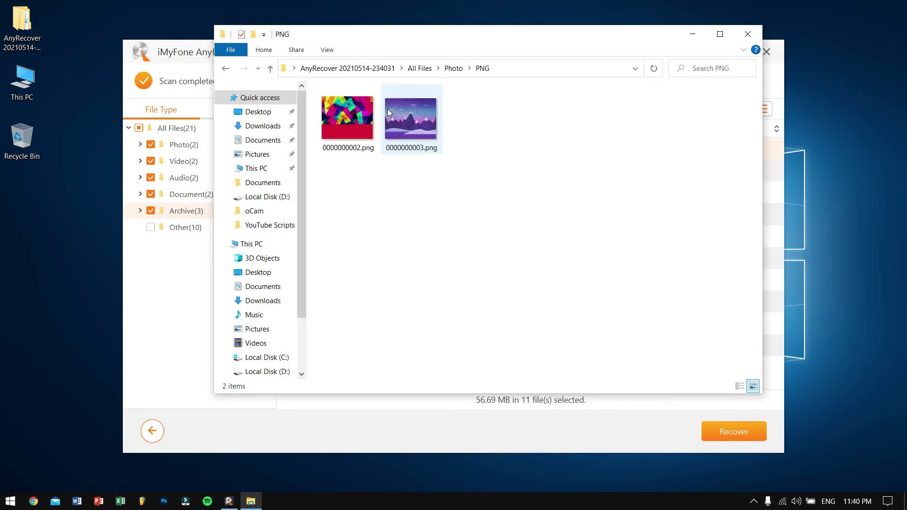
left_click(413, 141)
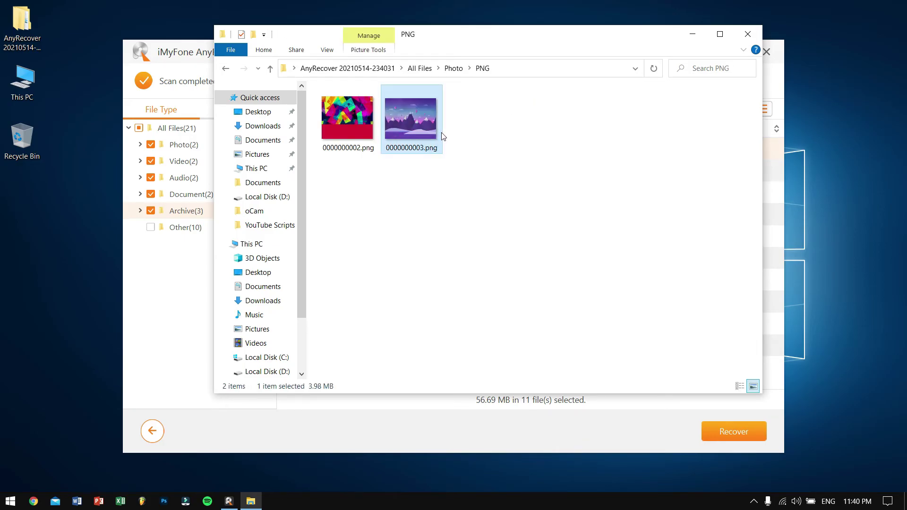
left_click(365, 138)
double_click(366, 137)
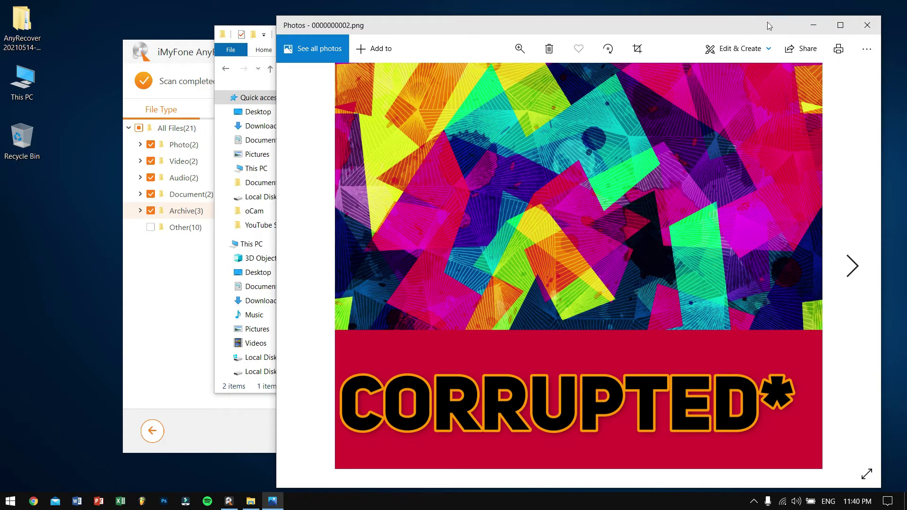
left_click(869, 30)
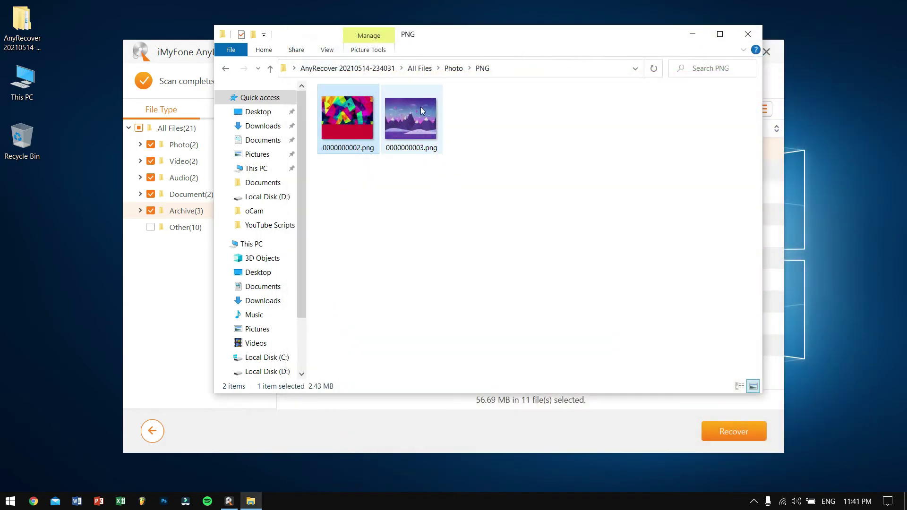
Check the two recovered MP4 videos, then open the Document > PDF folder.
left_click(271, 69)
left_click(271, 68)
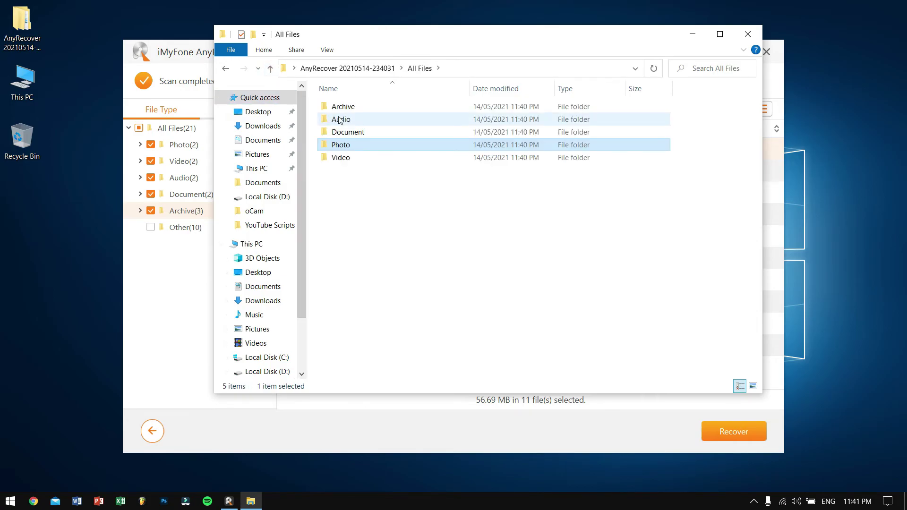
double_click(343, 157)
double_click(355, 106)
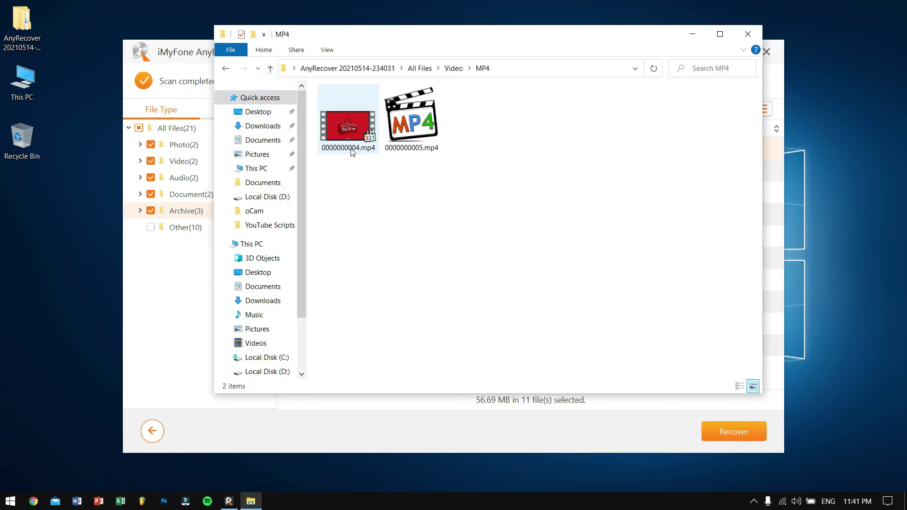
left_click_drag(444, 84, 342, 183)
left_click(409, 191)
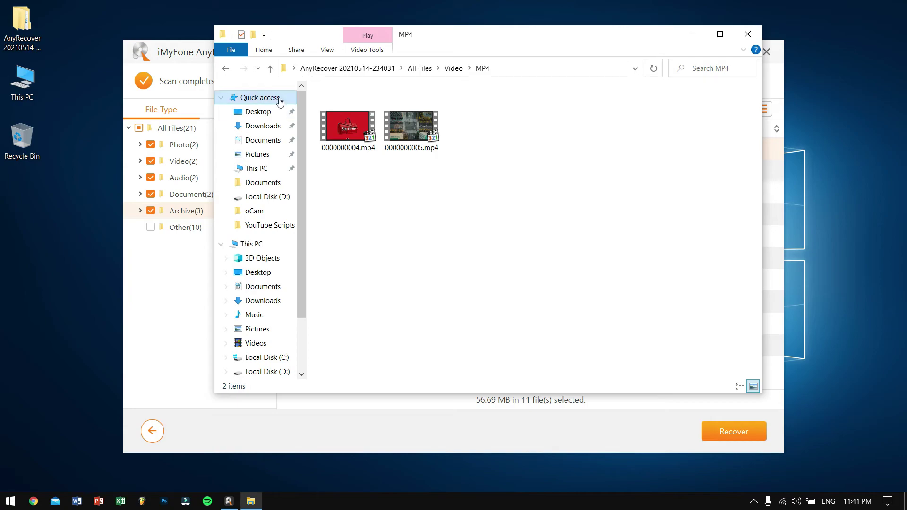
left_click(270, 69)
left_click(270, 69)
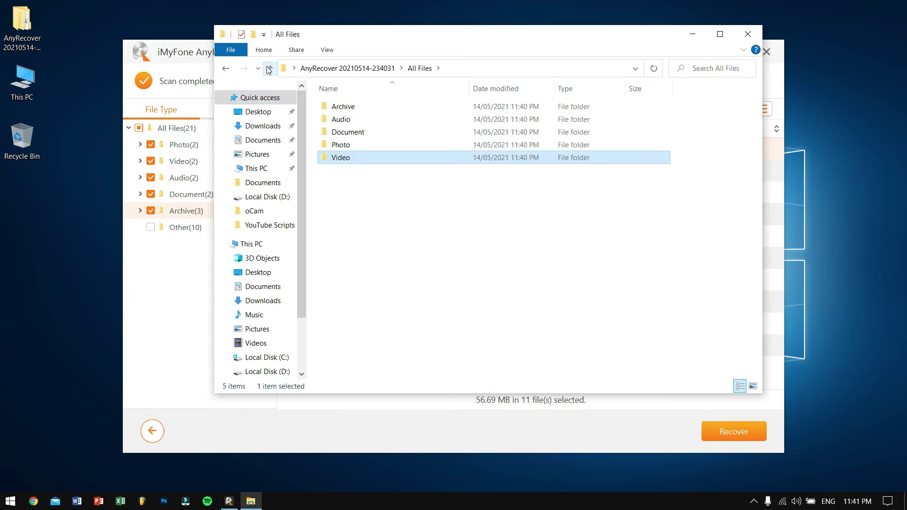
double_click(347, 131)
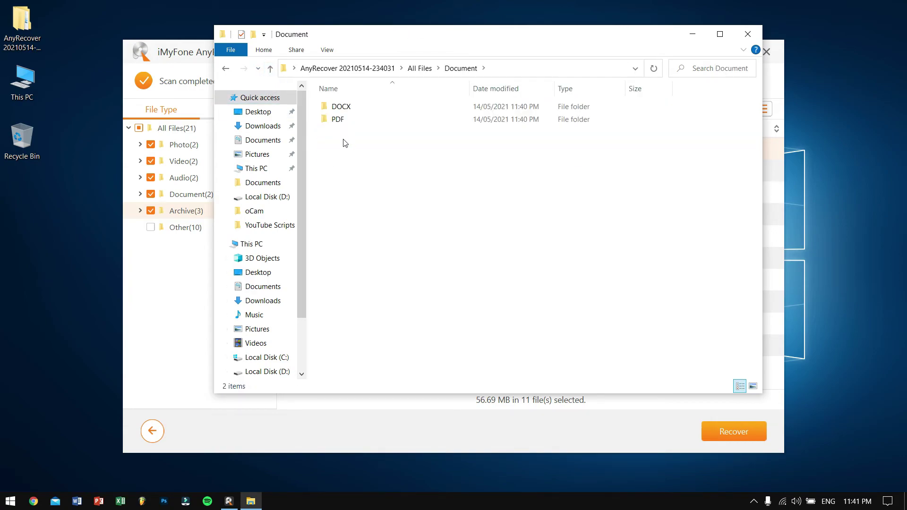
double_click(351, 119)
Scroll the Tech Specification page through system and hardware requirements to Recoverable Devices.
left_click_drag(350, 119, 355, 109)
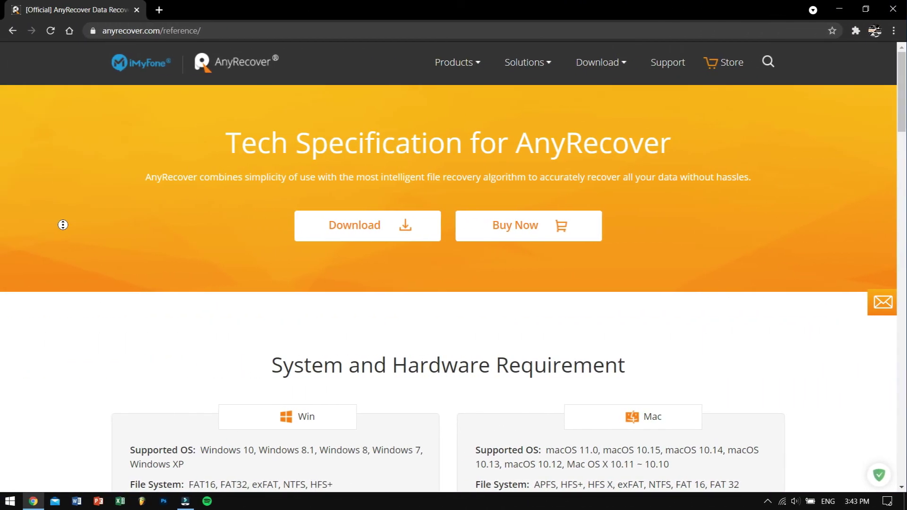
scroll(63, 225, "down", 1)
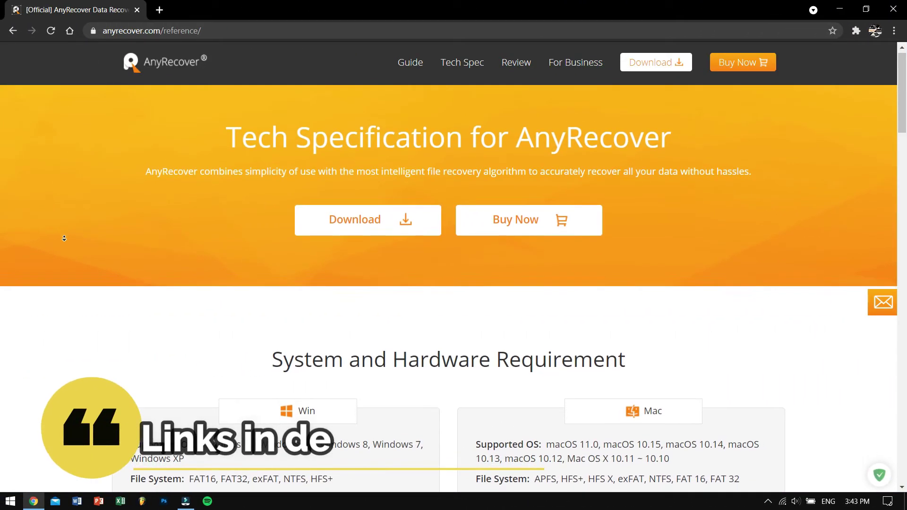
scroll(64, 239, "down", 1)
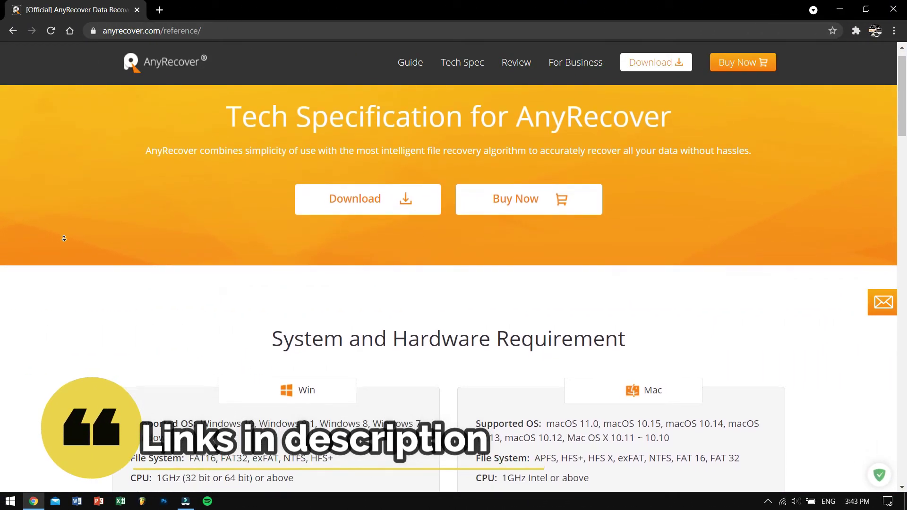
scroll(64, 238, "down", 1)
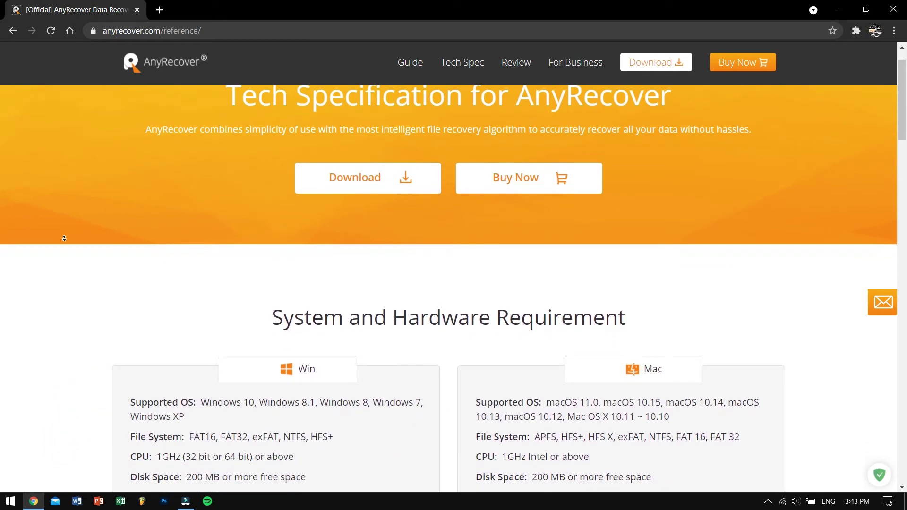
scroll(64, 238, "down", 1)
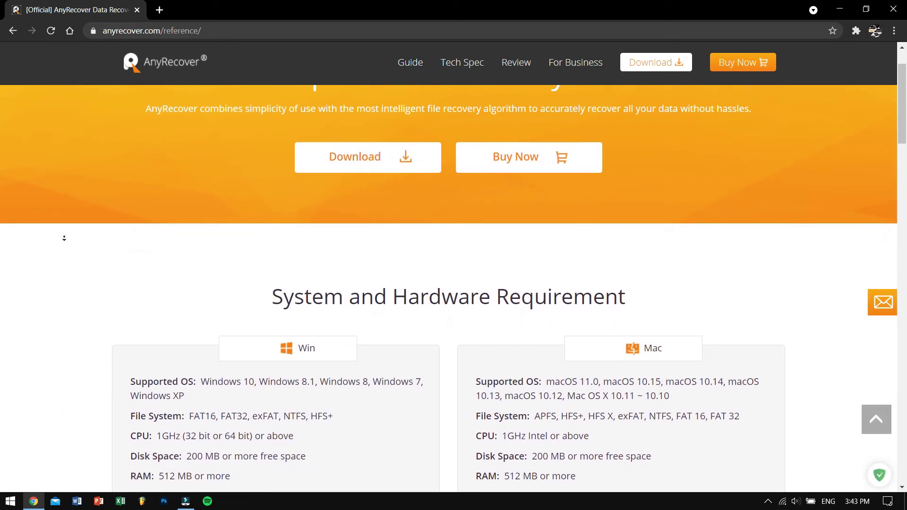
scroll(64, 238, "down", 1)
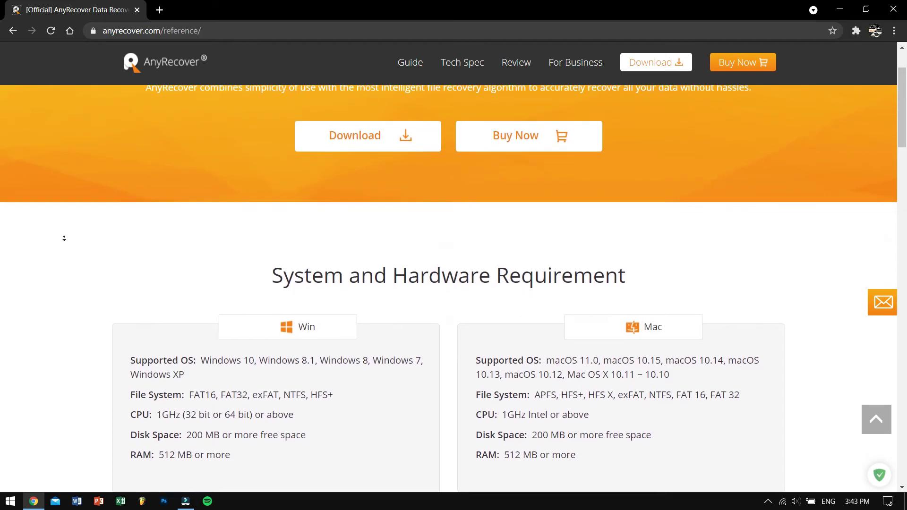
scroll(64, 238, "down", 1)
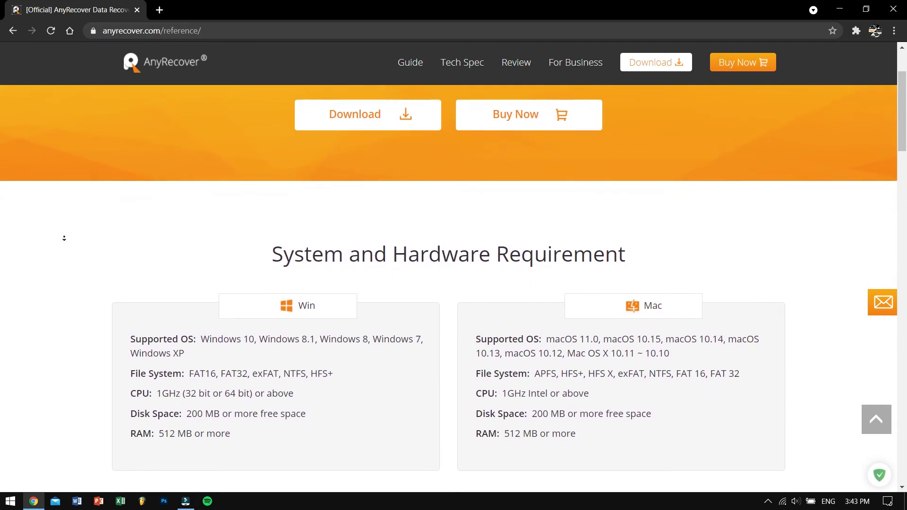
scroll(65, 239, "down", 1)
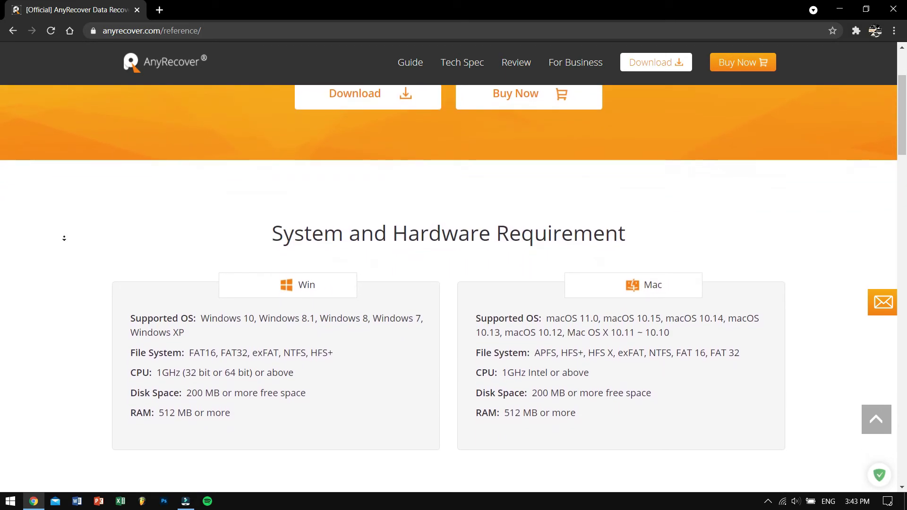
scroll(64, 238, "down", 1)
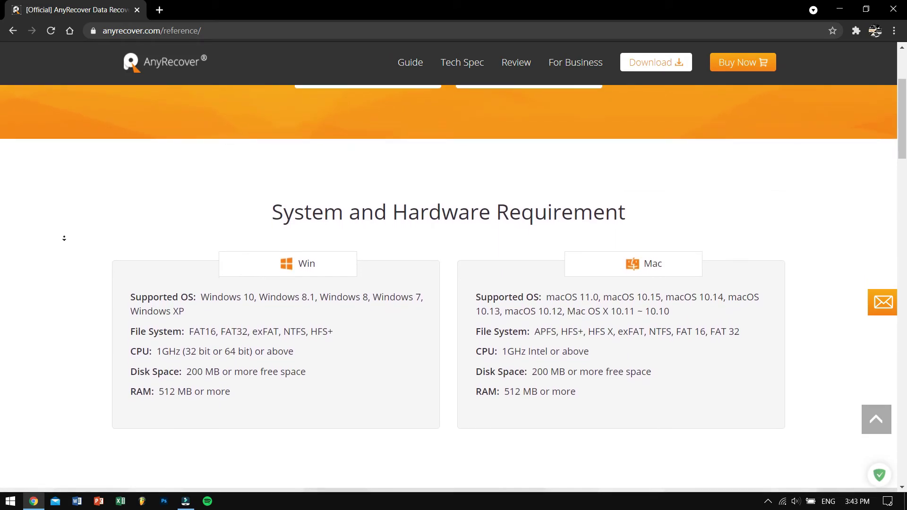
scroll(64, 239, "down", 1)
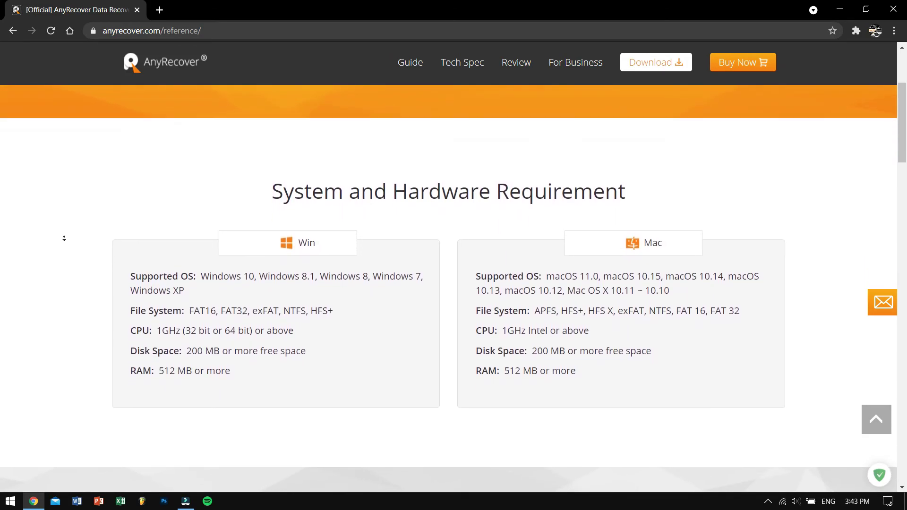